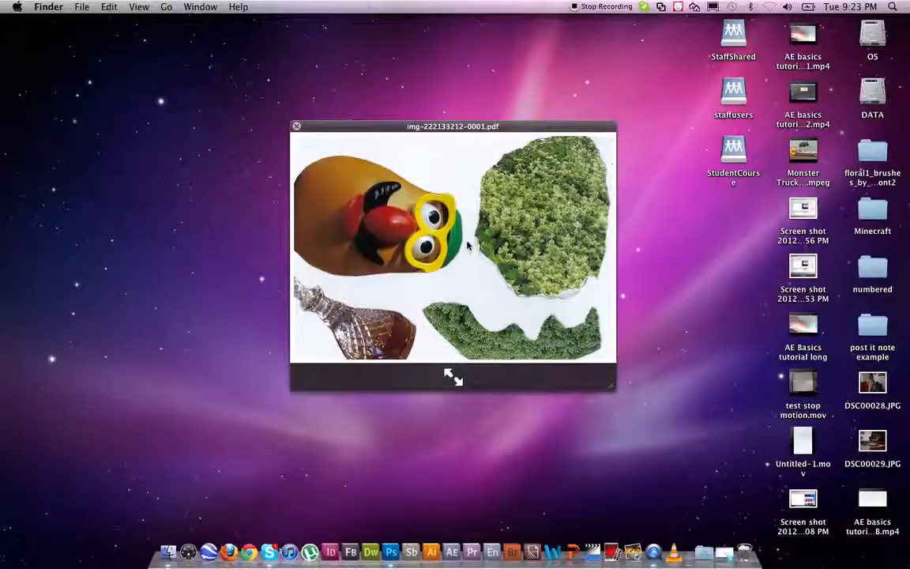
# Step: Close the file preview, switch to Photoshop to open and import img-222133212-0001.pdf from the Desktop, and enlarge its document window
pyautogui.click(206, 286)
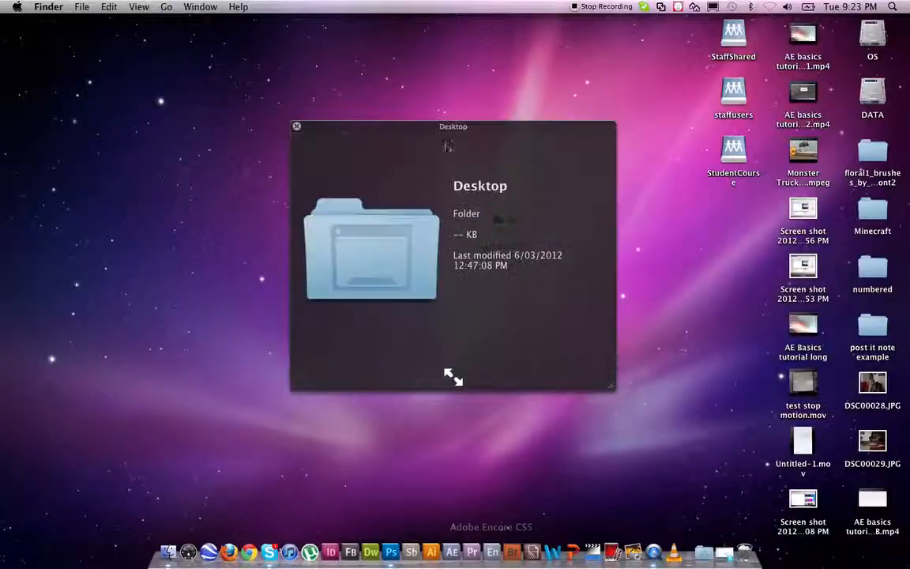
pyautogui.press('space')
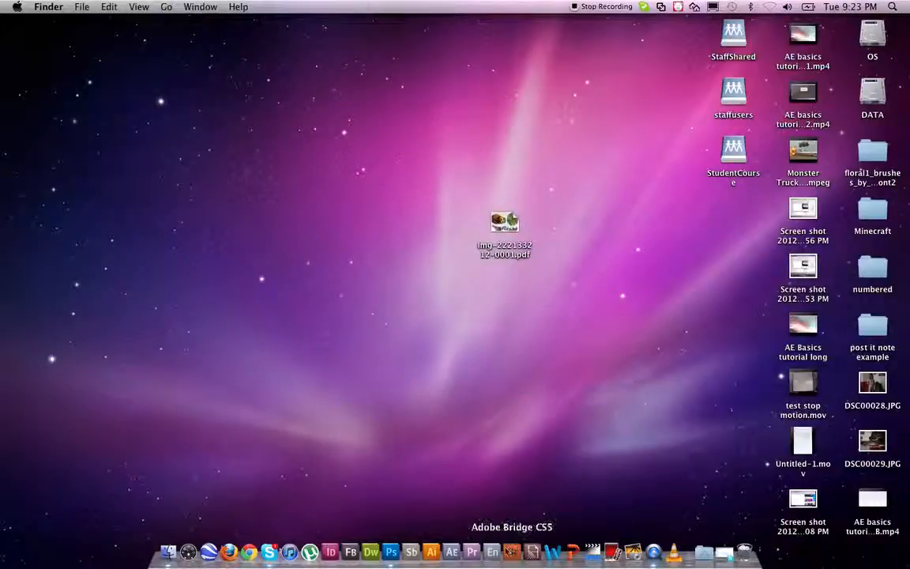
pyautogui.click(391, 552)
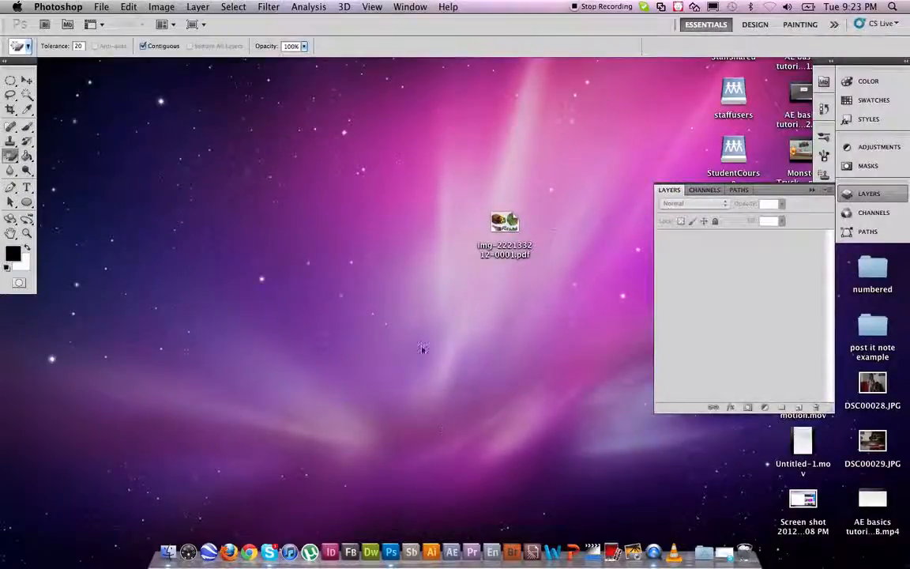
pyautogui.click(102, 7)
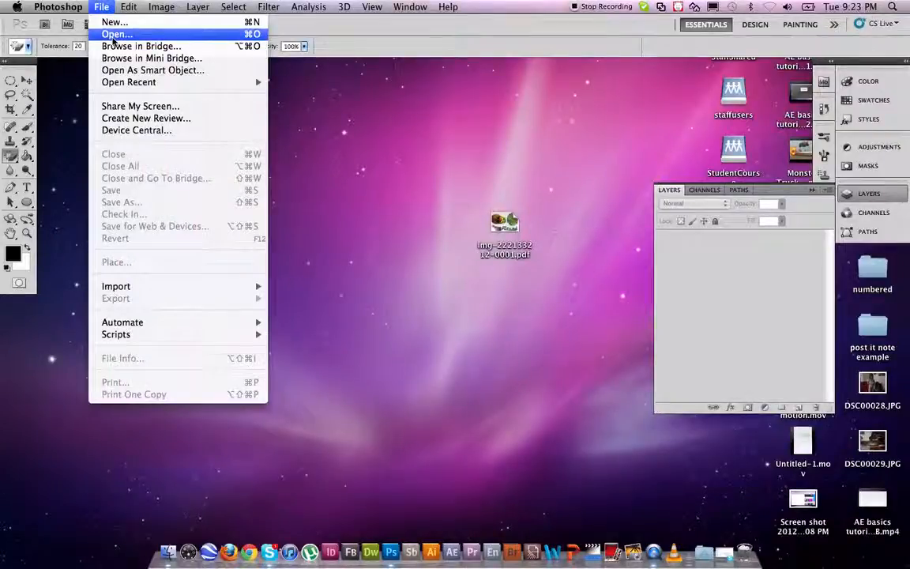
pyautogui.click(115, 34)
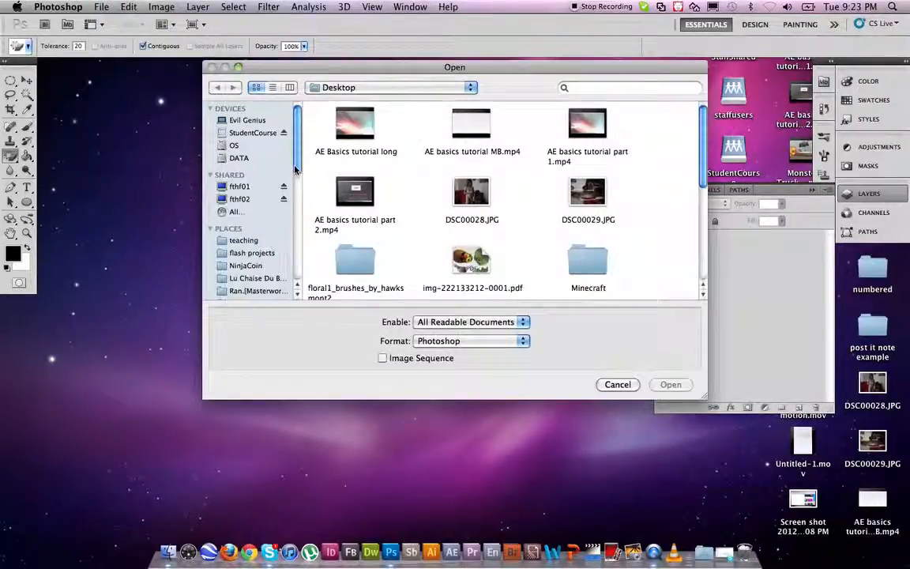
pyautogui.scroll(-8, 269, 206)
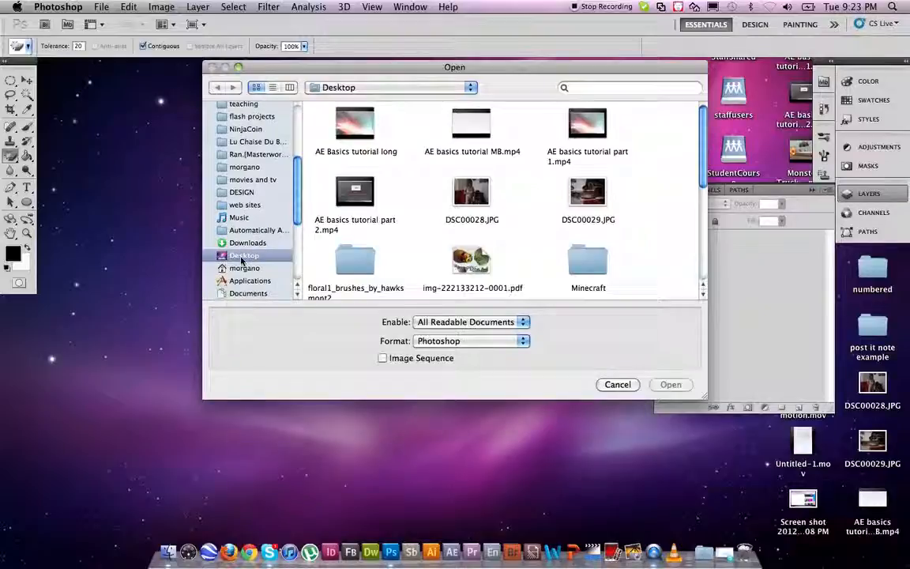
pyautogui.click(460, 237)
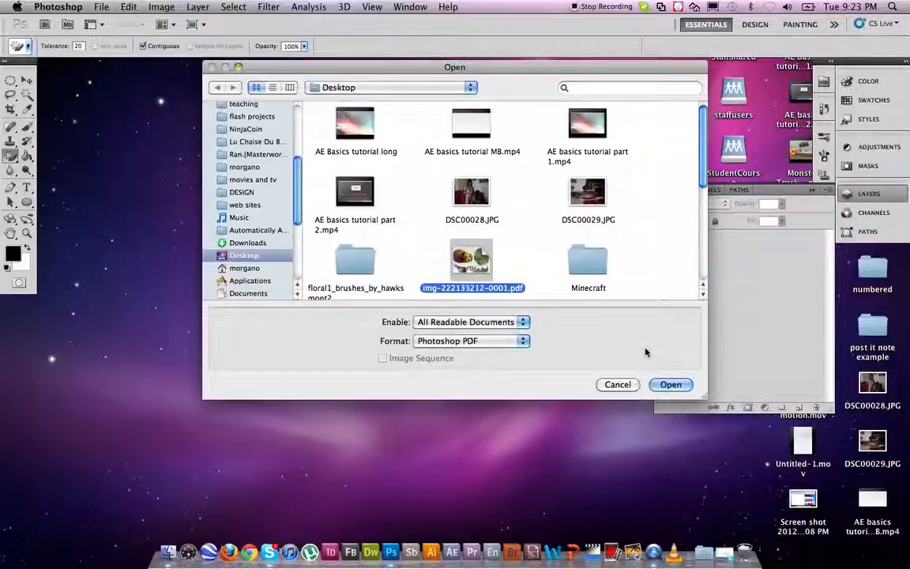
pyautogui.click(671, 385)
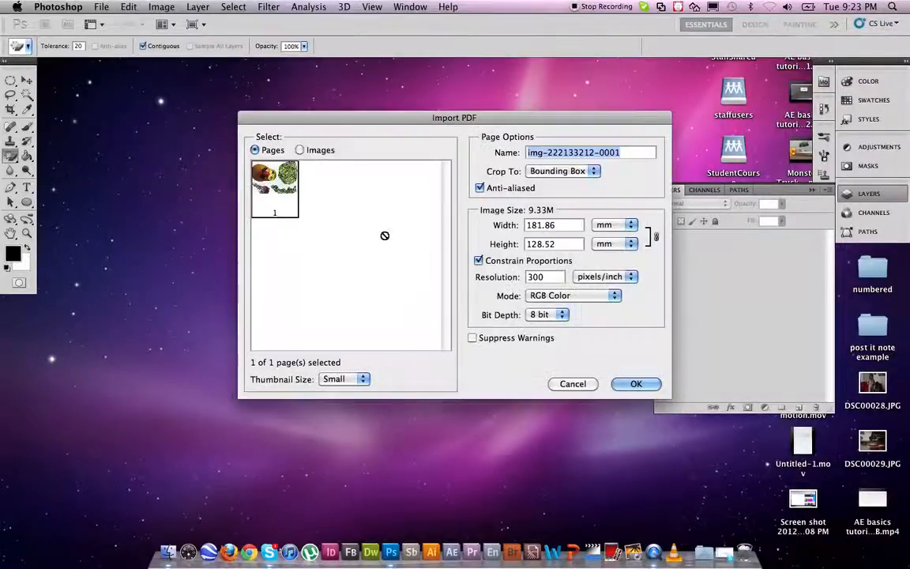
pyautogui.click(632, 384)
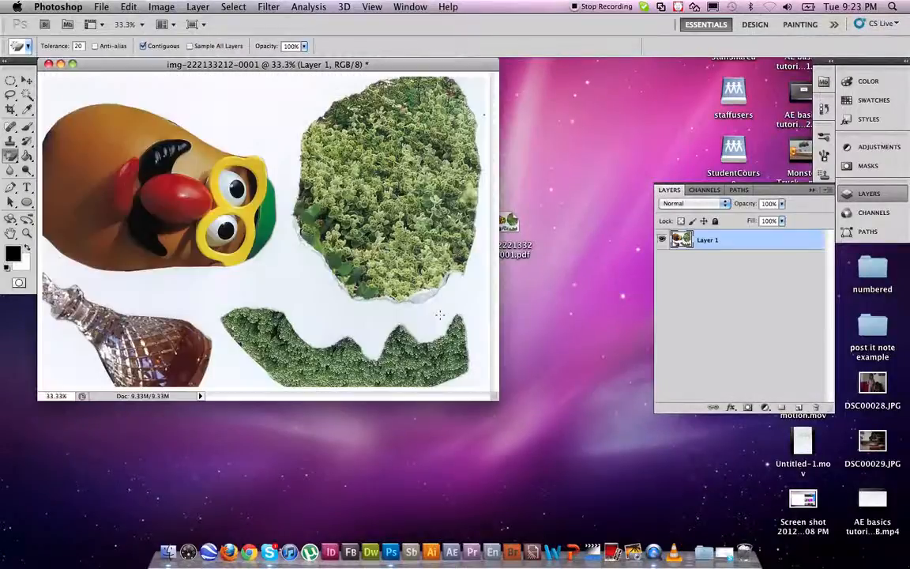
pyautogui.moveTo(497, 398); pyautogui.dragTo(634, 491)
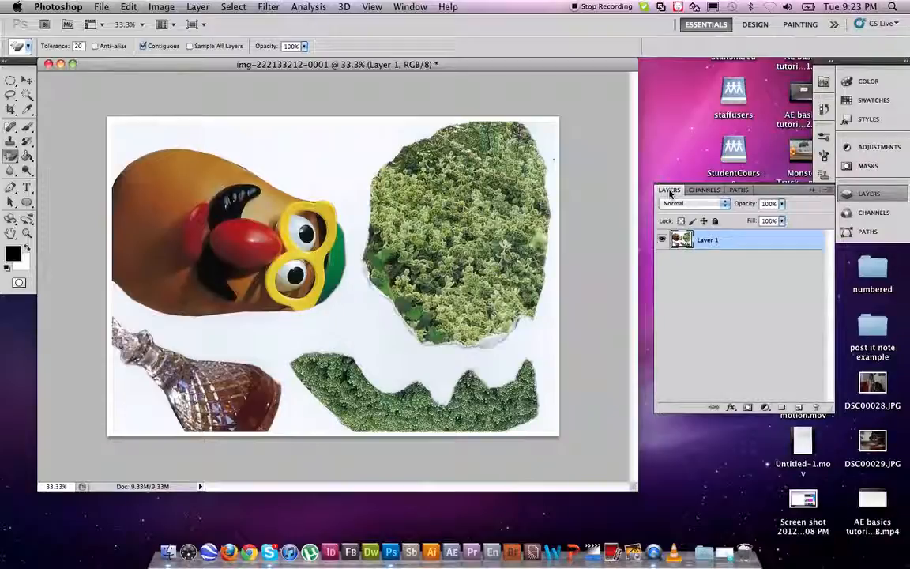
pyautogui.click(411, 7)
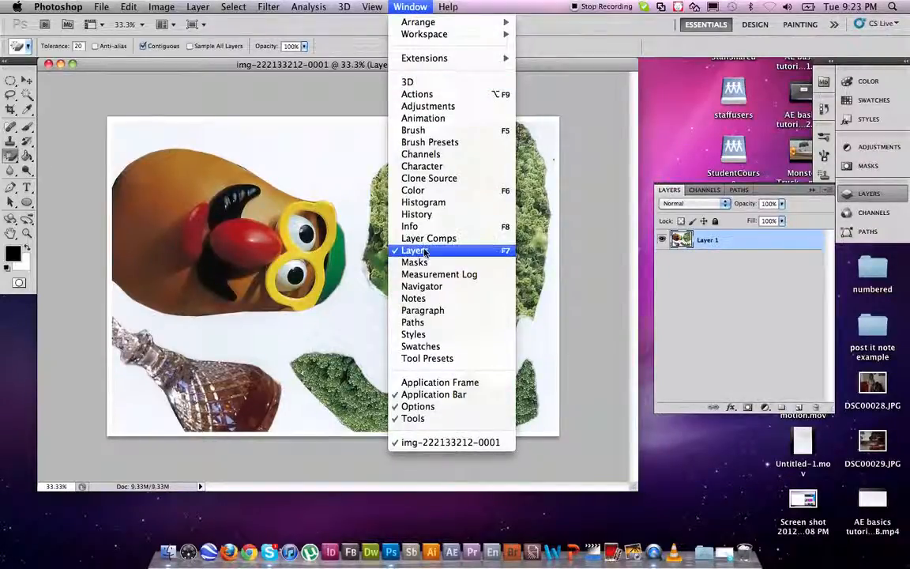
pyautogui.click(564, 70)
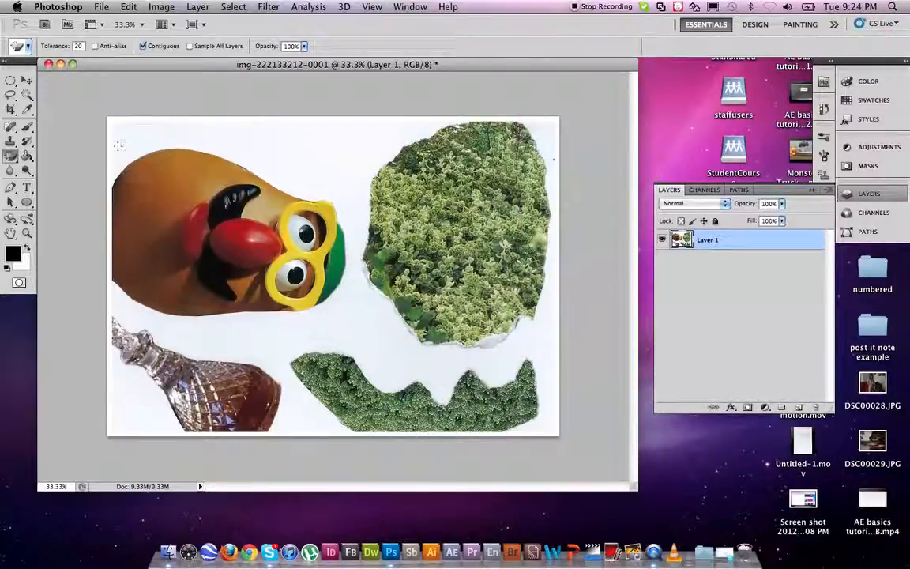
# Step: Draw a freehand Lasso selection loosely around the potato head, including a margin of the white paper
pyautogui.click(11, 96)
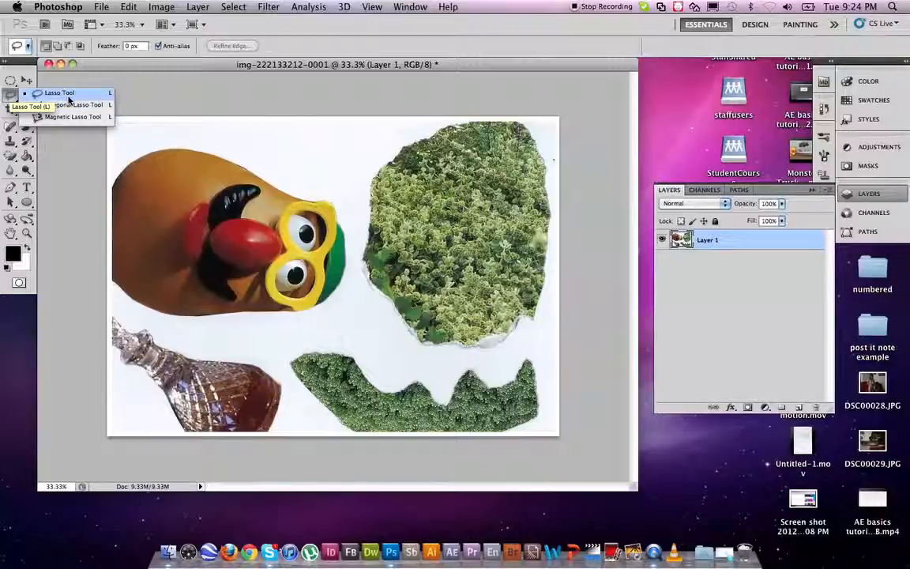
pyautogui.click(68, 94)
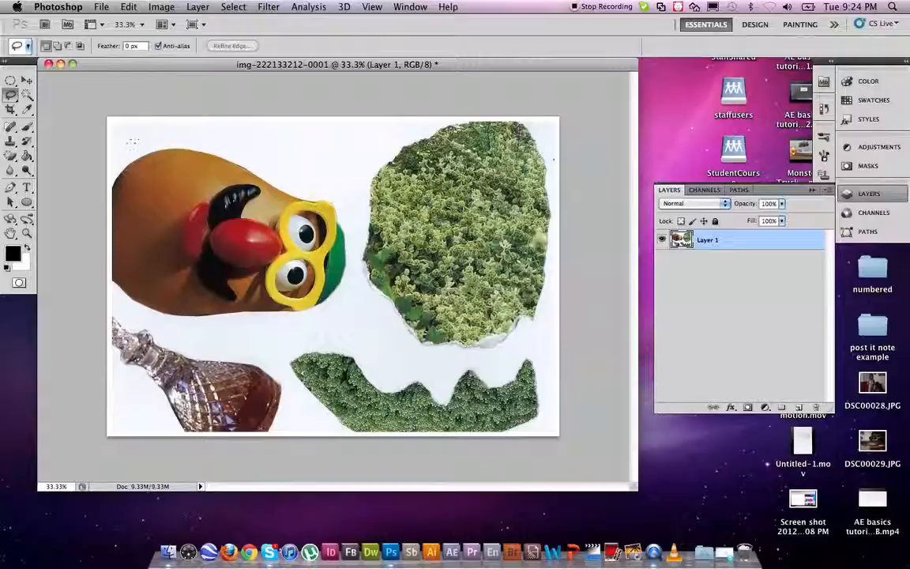
pyautogui.moveTo(196, 145)
pyautogui.mouseDown()
pyautogui.moveTo(247, 146)
pyautogui.moveTo(299, 164)
pyautogui.moveTo(334, 191)
pyautogui.moveTo(350, 249)
pyautogui.moveTo(349, 316)
pyautogui.moveTo(190, 340)
pyautogui.moveTo(158, 331)
pyautogui.moveTo(103, 221)
pyautogui.moveTo(119, 133)
pyautogui.moveTo(140, 142)
pyautogui.mouseUp()
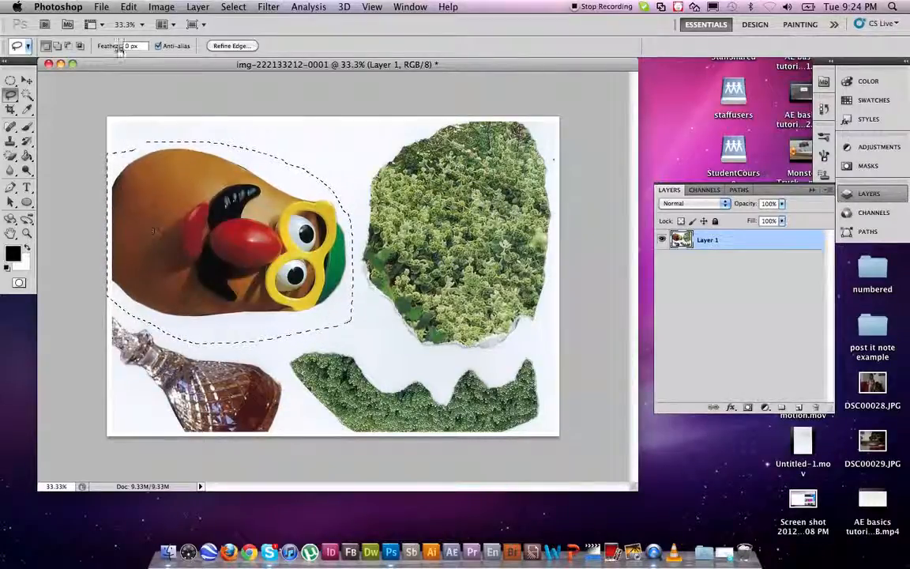
# Step: Cut the selected potato head from Layer 1 and paste it onto its own layer
pyautogui.click(129, 7)
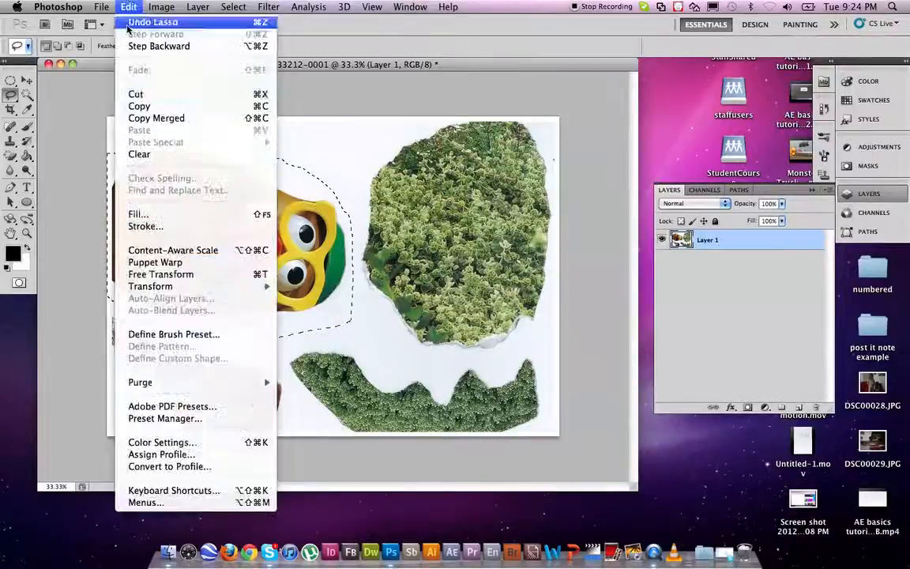
pyautogui.click(136, 94)
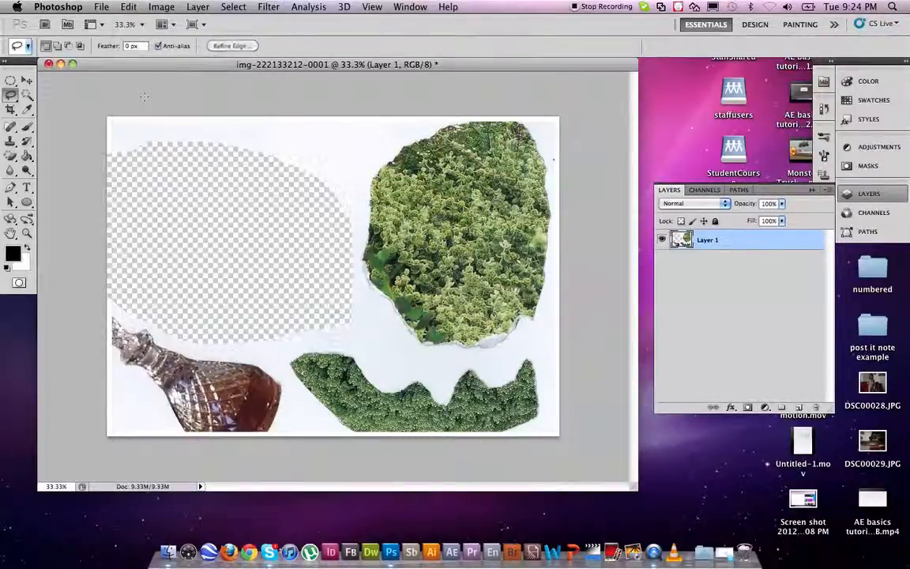
pyautogui.click(128, 6)
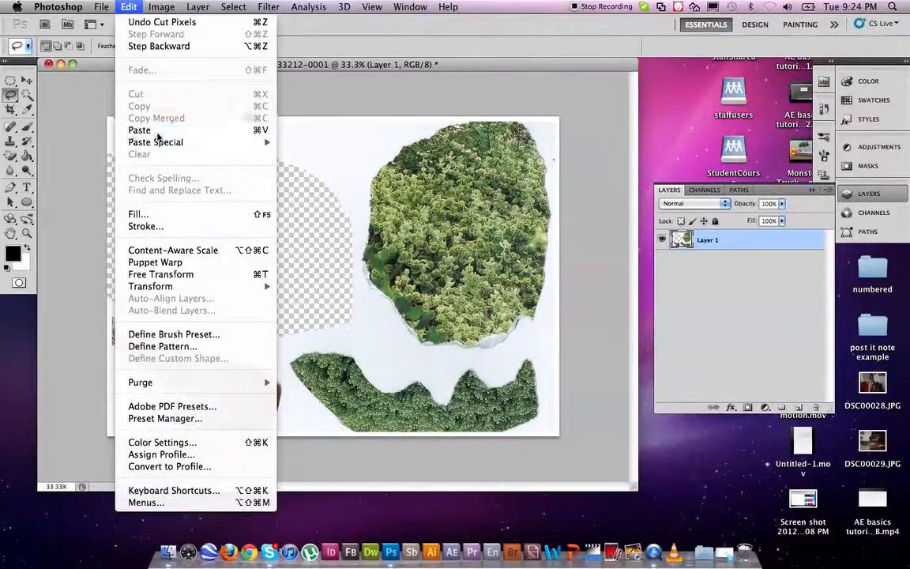
pyautogui.click(146, 128)
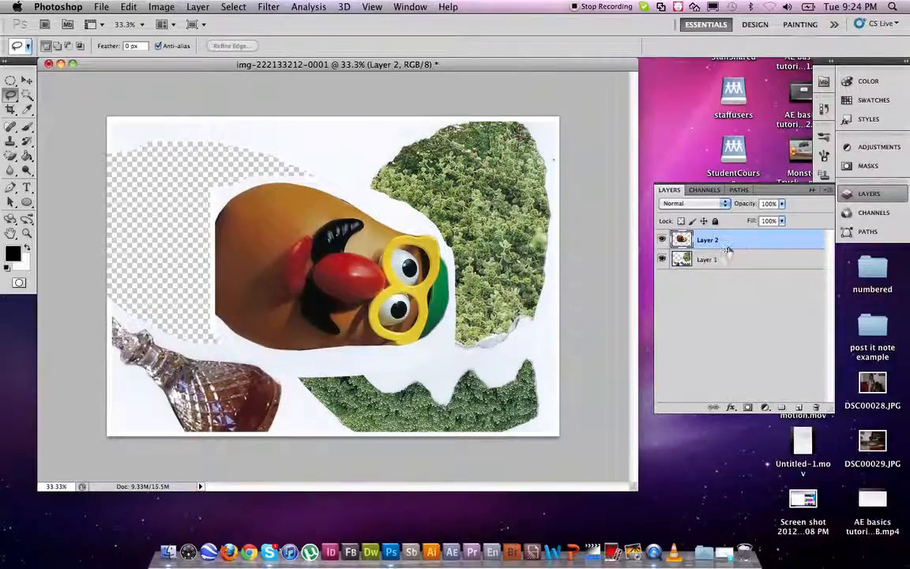
# Step: Move the pasted potato head back over its cut-out area and rename its layer "potato"
pyautogui.click(27, 82)
pyautogui.moveTo(286, 230); pyautogui.dragTo(229, 217)
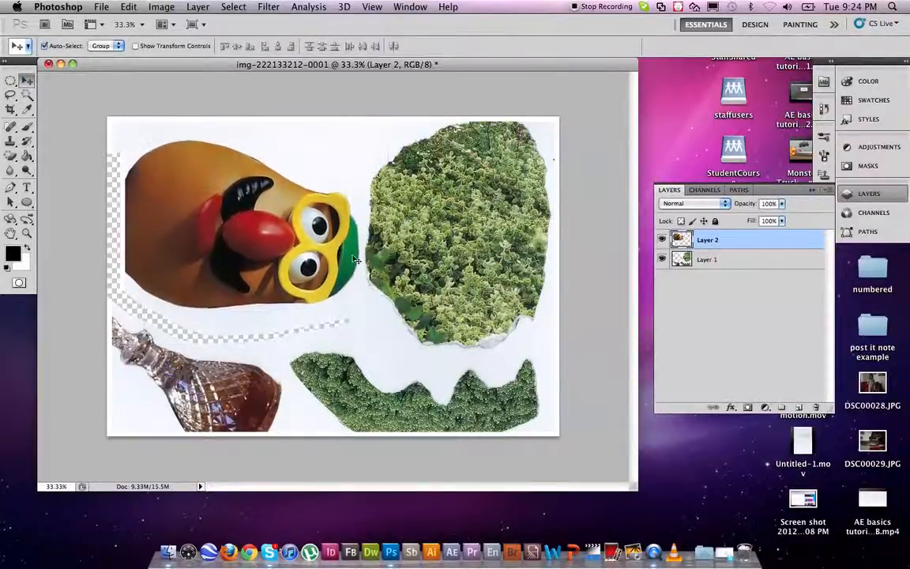
pyautogui.doubleClick(709, 241)
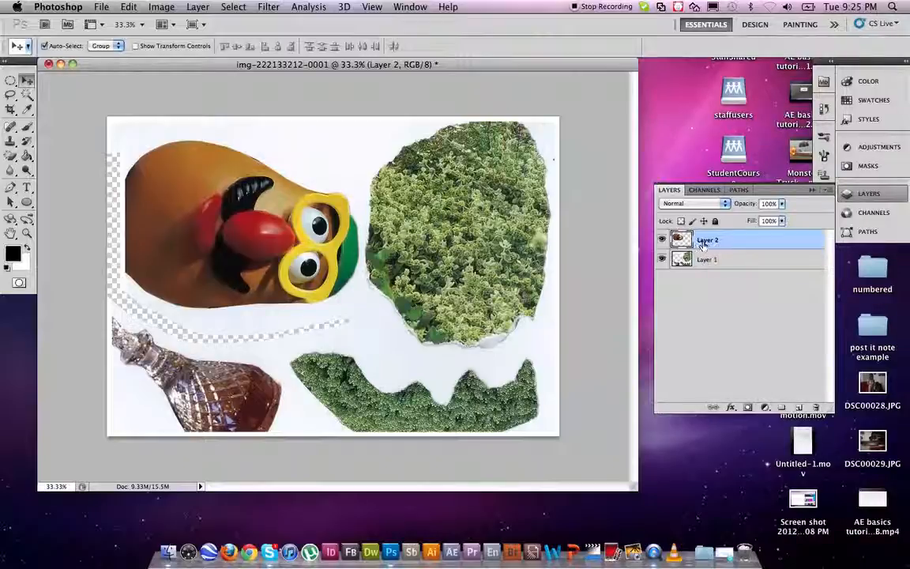
pyautogui.write('potato')
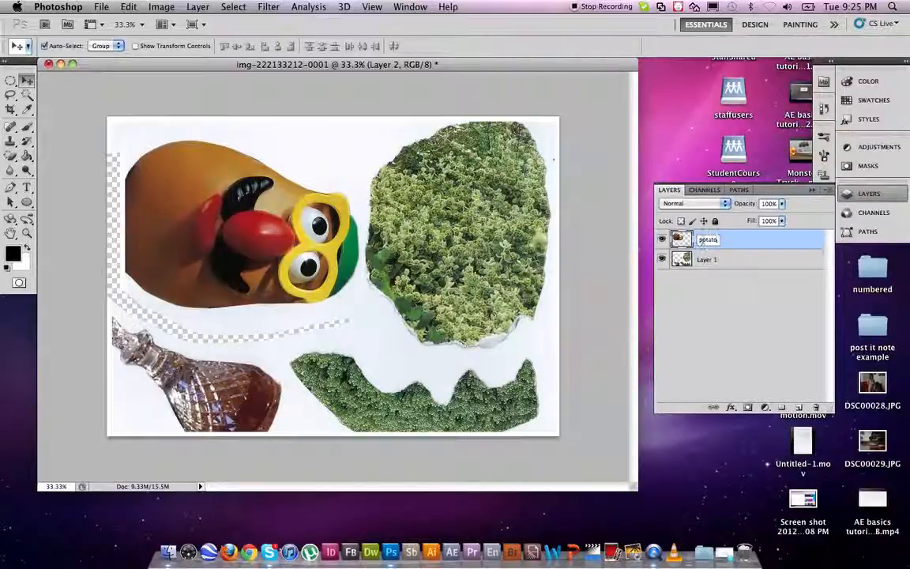
pyautogui.press('Return')
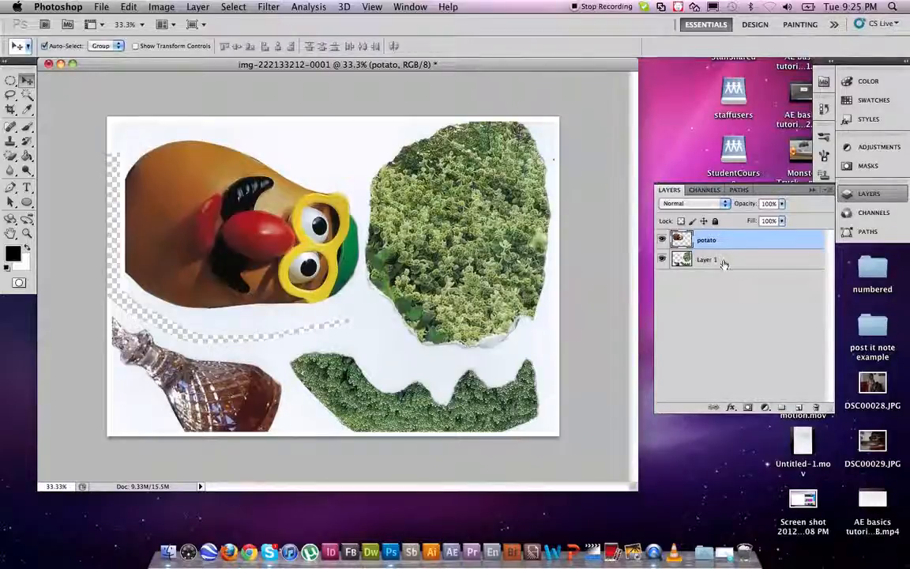
# Step: Hide the potato layer and draw a freehand Lasso selection around the large round leafy green piece on Layer 1
pyautogui.click(662, 240)
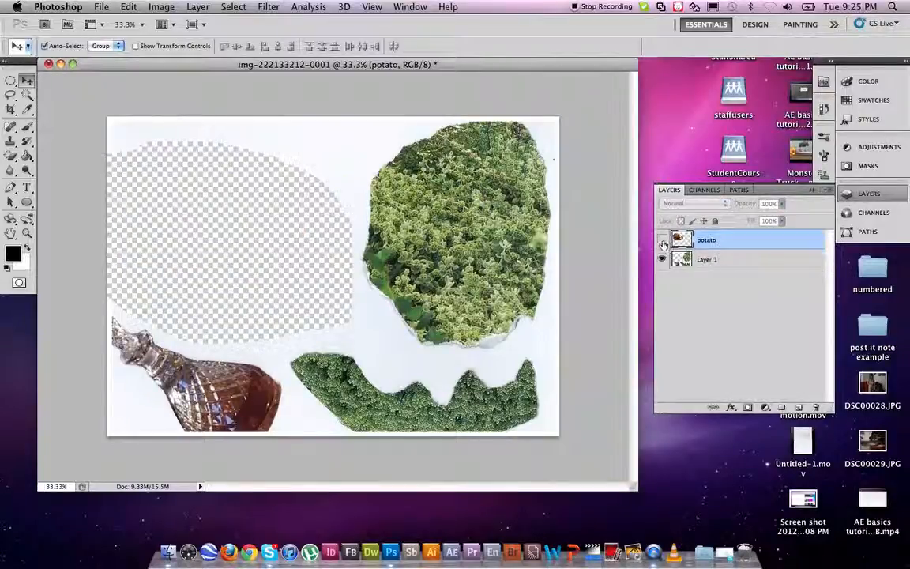
pyautogui.click(707, 259)
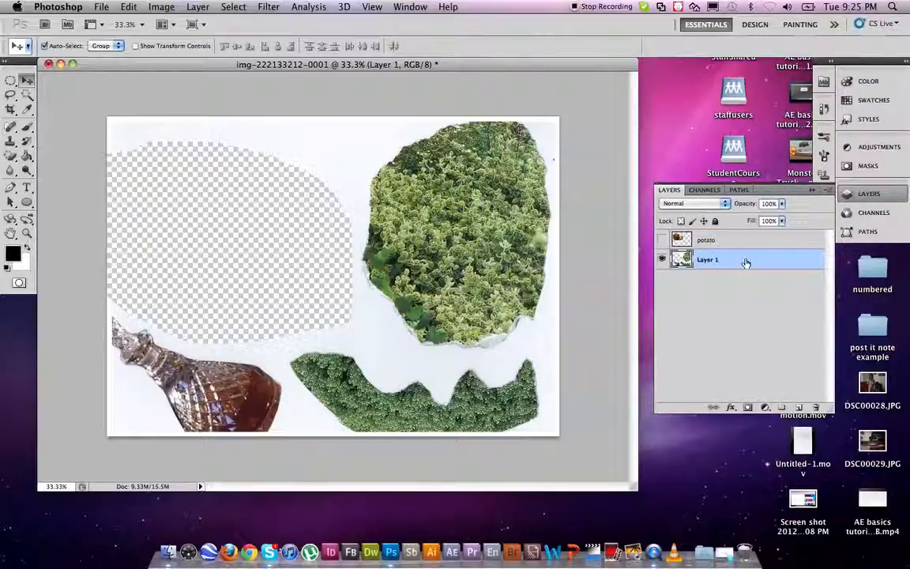
pyautogui.click(11, 95)
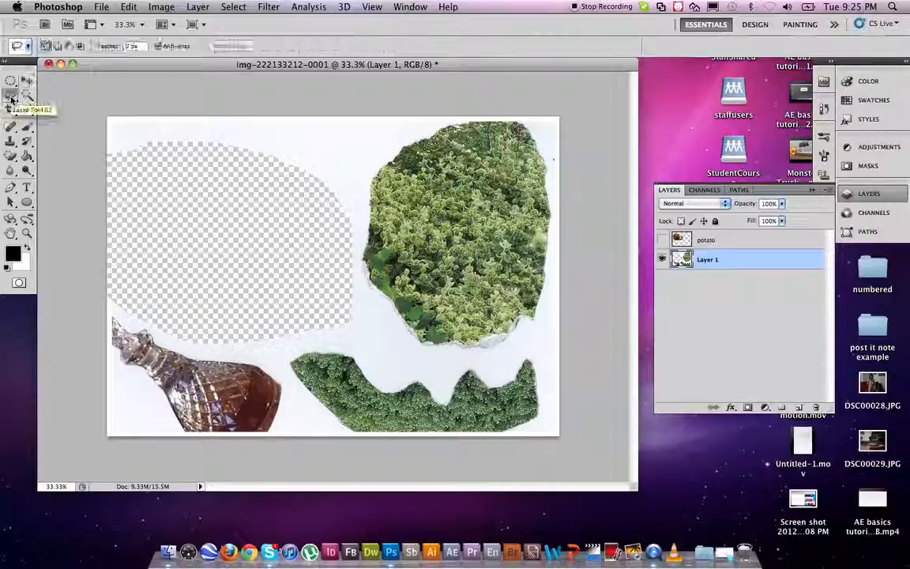
pyautogui.moveTo(346, 211); pyautogui.dragTo(362, 158)
pyautogui.moveTo(398, 131)
pyautogui.mouseDown()
pyautogui.moveTo(484, 105)
pyautogui.moveTo(548, 109)
pyautogui.mouseUp()
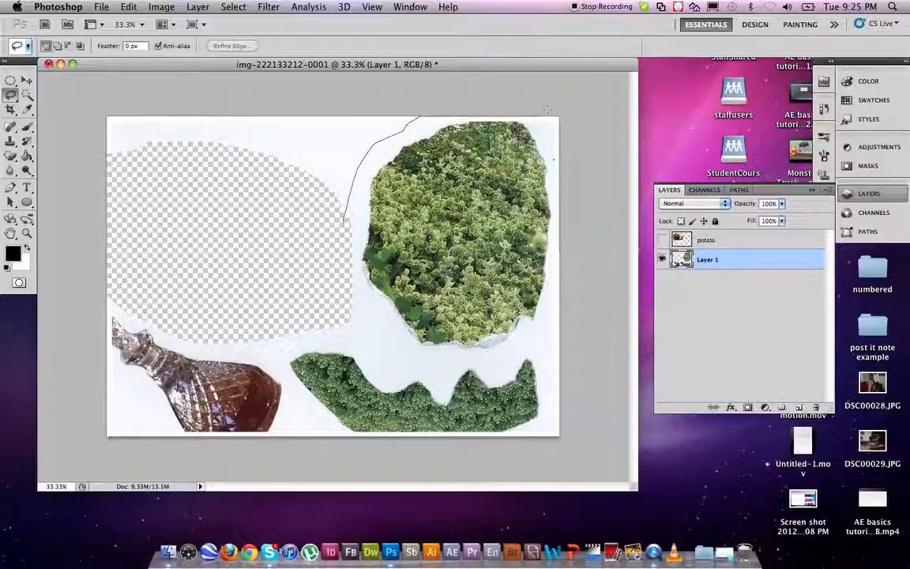
pyautogui.moveTo(558, 303)
pyautogui.mouseDown()
pyautogui.moveTo(531, 341)
pyautogui.moveTo(421, 358)
pyautogui.moveTo(308, 275)
pyautogui.moveTo(322, 219)
pyautogui.moveTo(345, 219)
pyautogui.mouseUp()
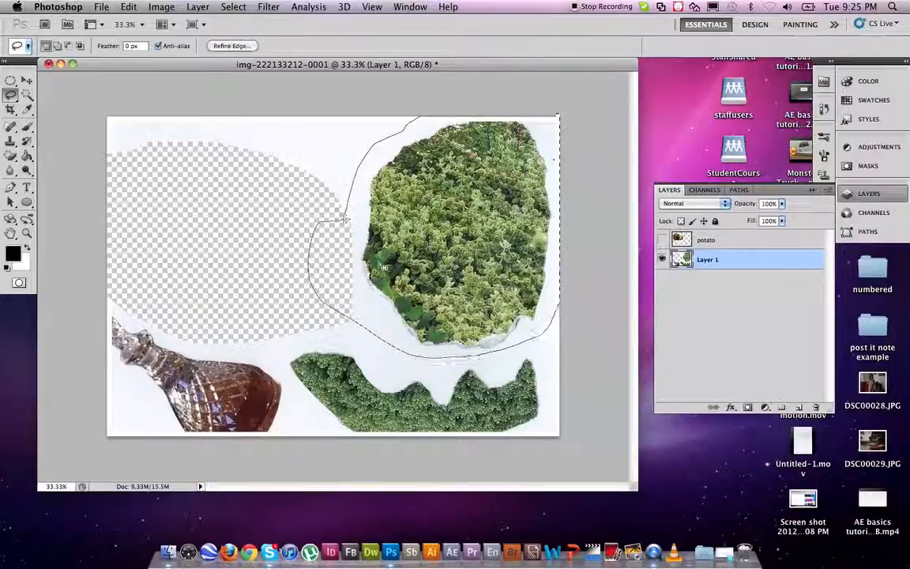
# Step: Cut the selected round green piece from Layer 1 and paste it onto its own layer
pyautogui.click(128, 7)
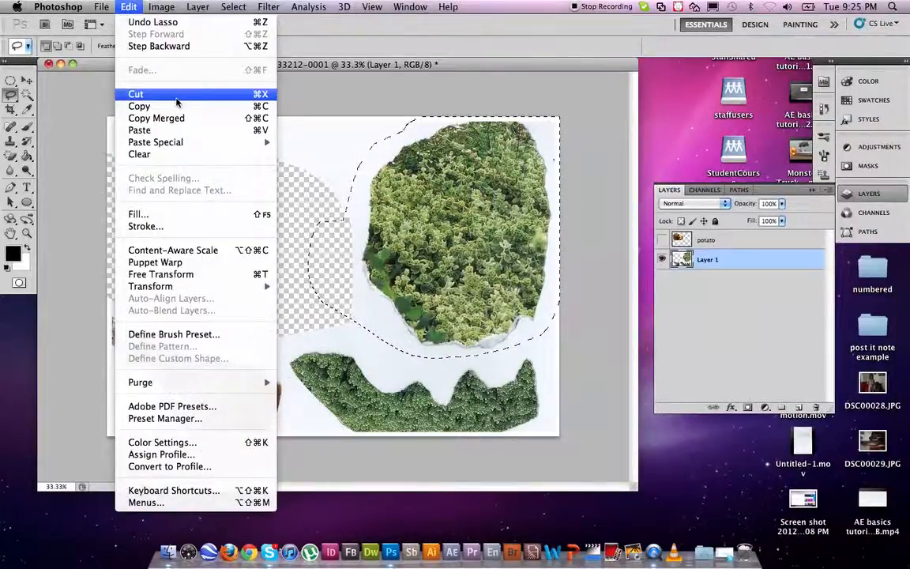
pyautogui.click(177, 95)
pyautogui.click(127, 7)
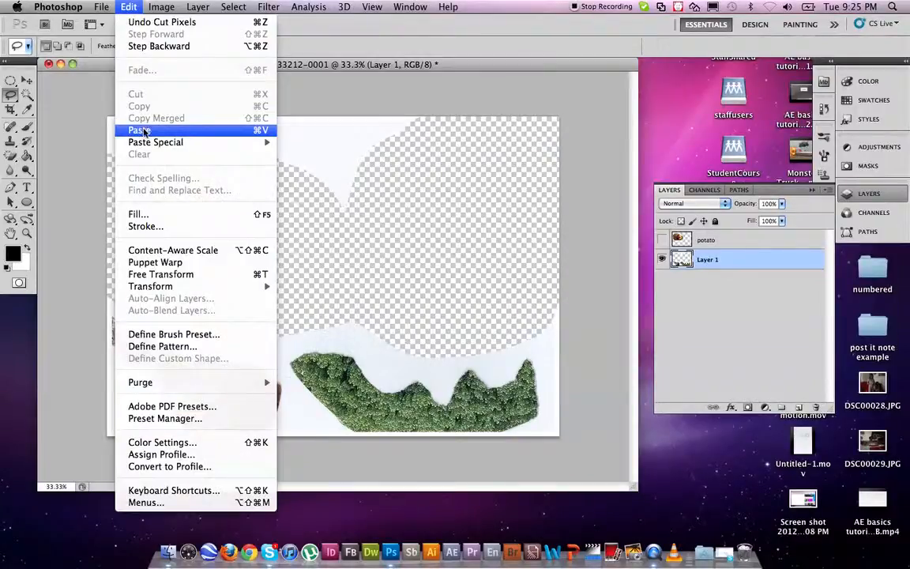
pyautogui.click(145, 131)
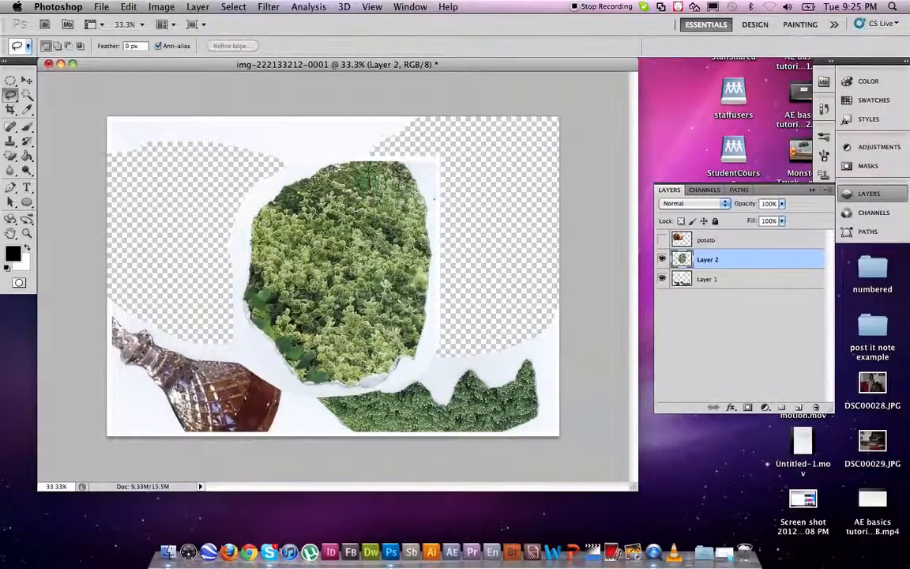
# Step: Rename the layer holding the pasted round green piece "broccoli"
pyautogui.doubleClick(709, 260)
pyautogui.write('bi')
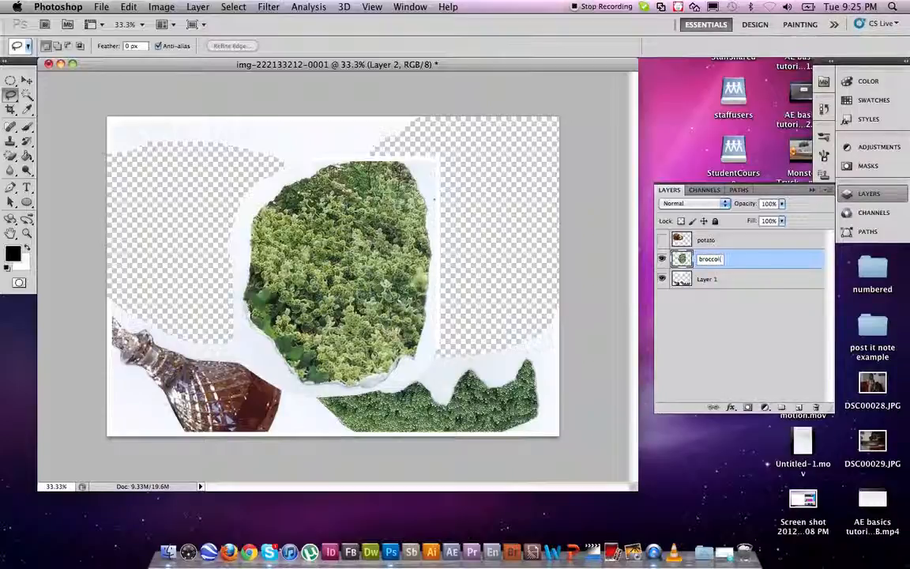
pyautogui.press('Return')
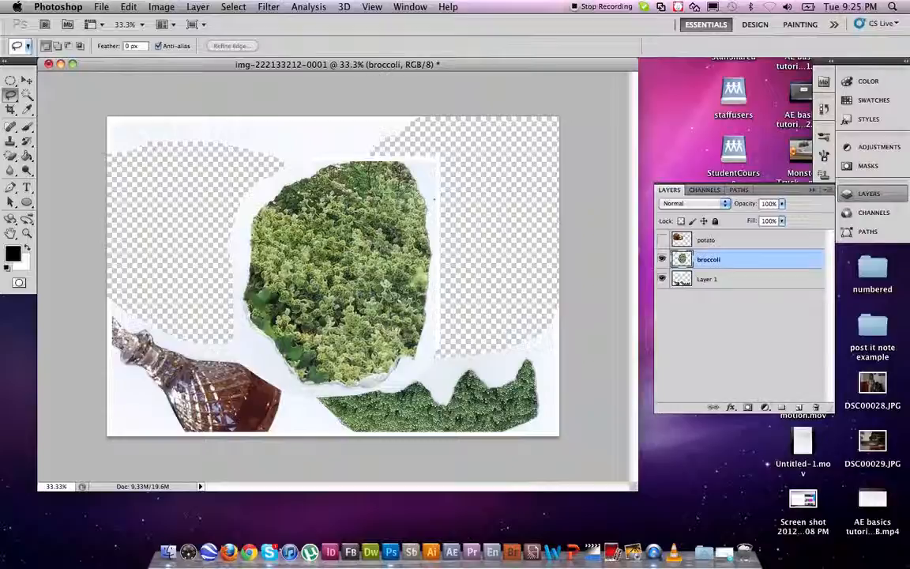
# Step: Move the broccoli piece up and right toward its cut-out area, then hide its layer and make Layer 1 active
pyautogui.click(26, 80)
pyautogui.moveTo(335, 246); pyautogui.dragTo(395, 221)
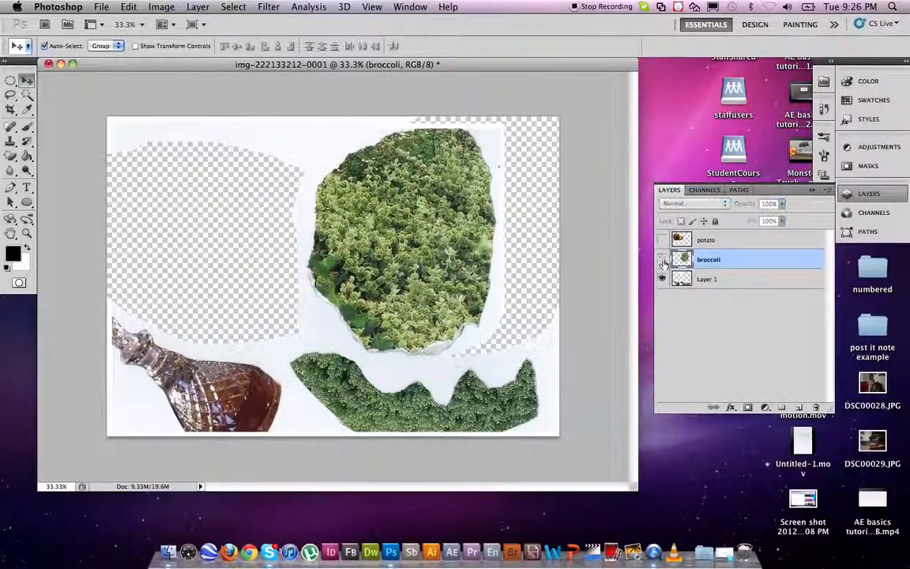
pyautogui.click(662, 259)
pyautogui.click(727, 281)
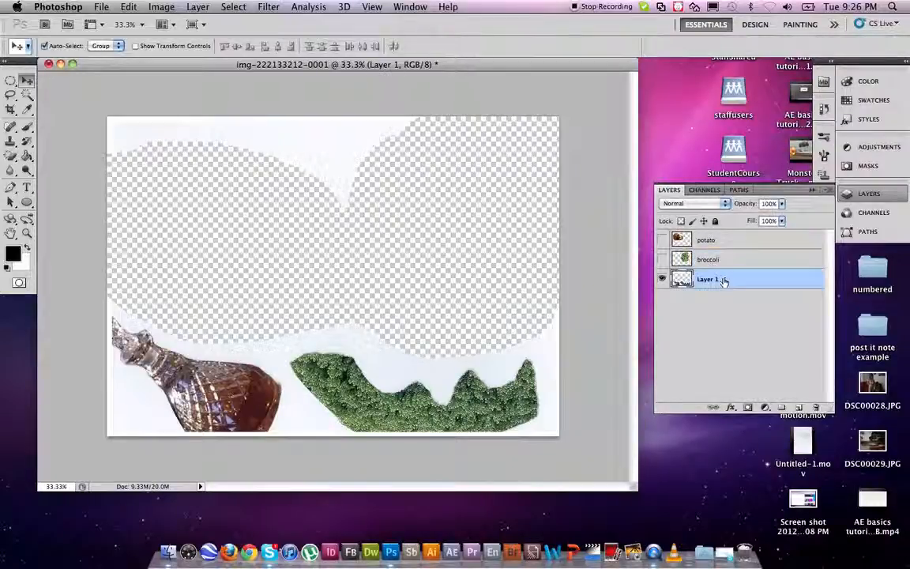
# Step: Draw a freehand Lasso selection around the jagged green piece at the bottom of Layer 1, undoing the misdrawn first outline
pyautogui.click(10, 93)
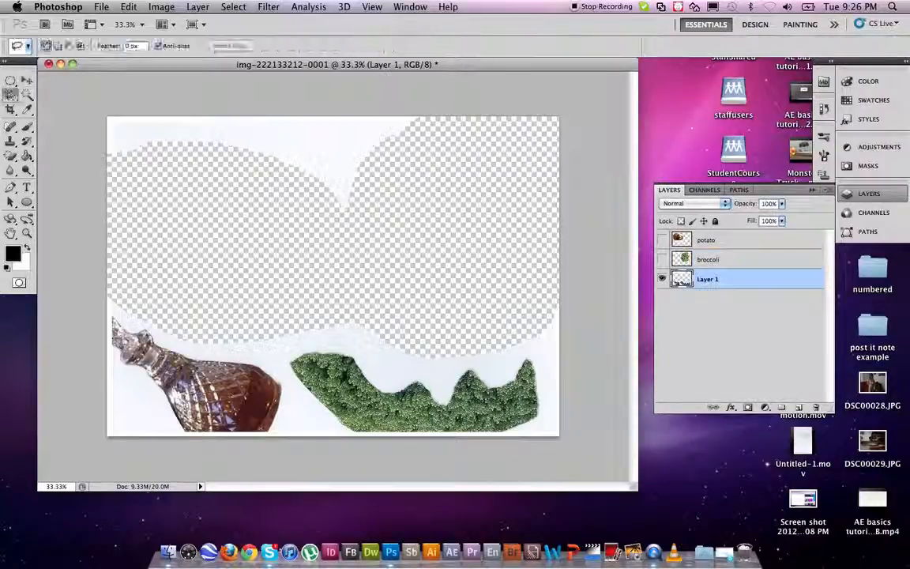
pyautogui.moveTo(283, 369); pyautogui.dragTo(325, 435)
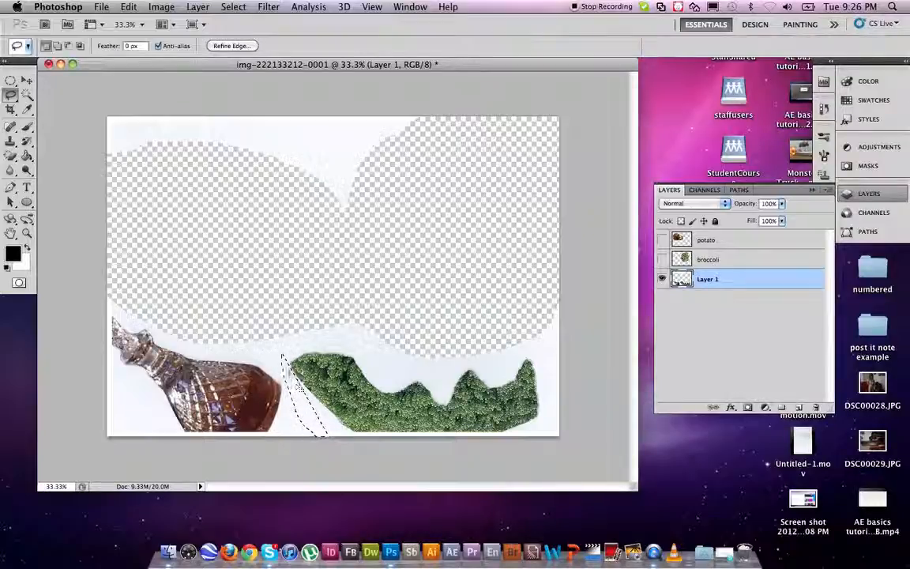
pyautogui.click(128, 6)
pyautogui.click(154, 21)
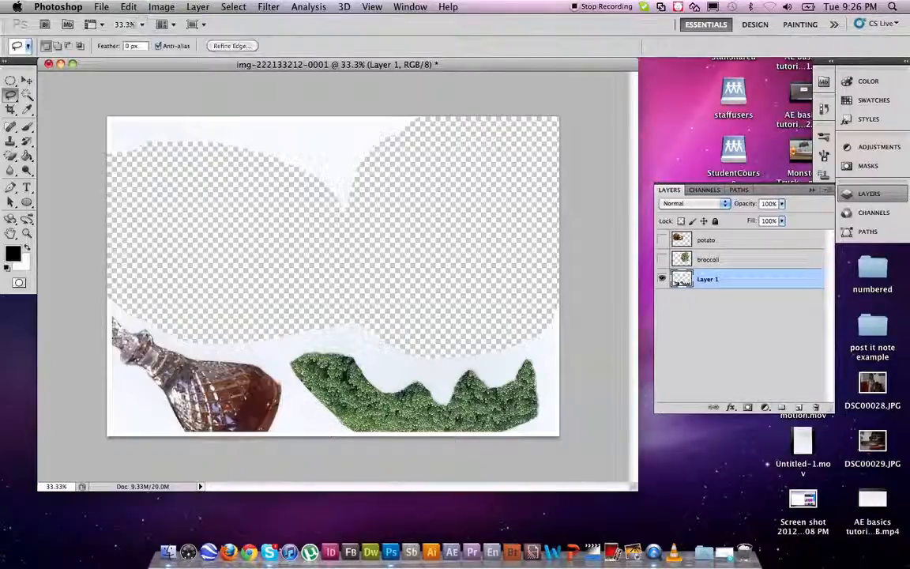
pyautogui.moveTo(282, 362)
pyautogui.mouseDown()
pyautogui.moveTo(325, 443)
pyautogui.moveTo(502, 454)
pyautogui.moveTo(556, 477)
pyautogui.mouseUp()
pyautogui.moveTo(545, 360)
pyautogui.mouseDown()
pyautogui.moveTo(411, 330)
pyautogui.moveTo(322, 344)
pyautogui.mouseUp()
pyautogui.moveTo(283, 363); pyautogui.dragTo(282, 365)
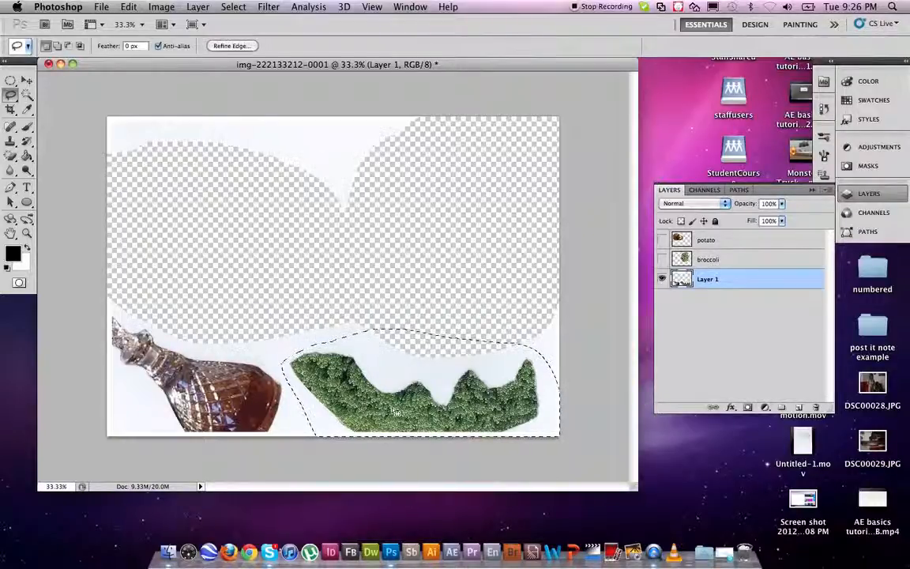
# Step: Cut the selected jagged green piece from Layer 1 and paste it onto its own layer
pyautogui.click(124, 10)
pyautogui.click(136, 94)
pyautogui.click(119, 9)
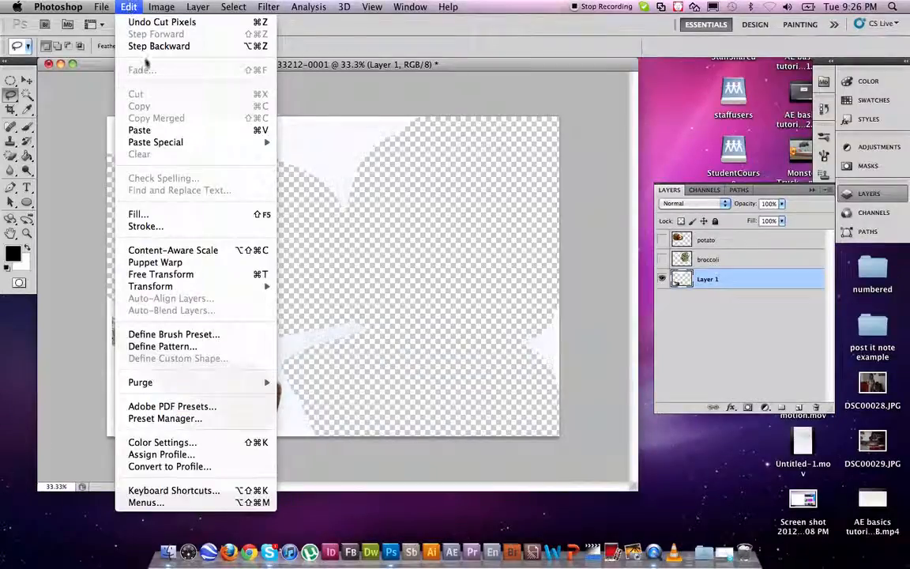
pyautogui.click(150, 129)
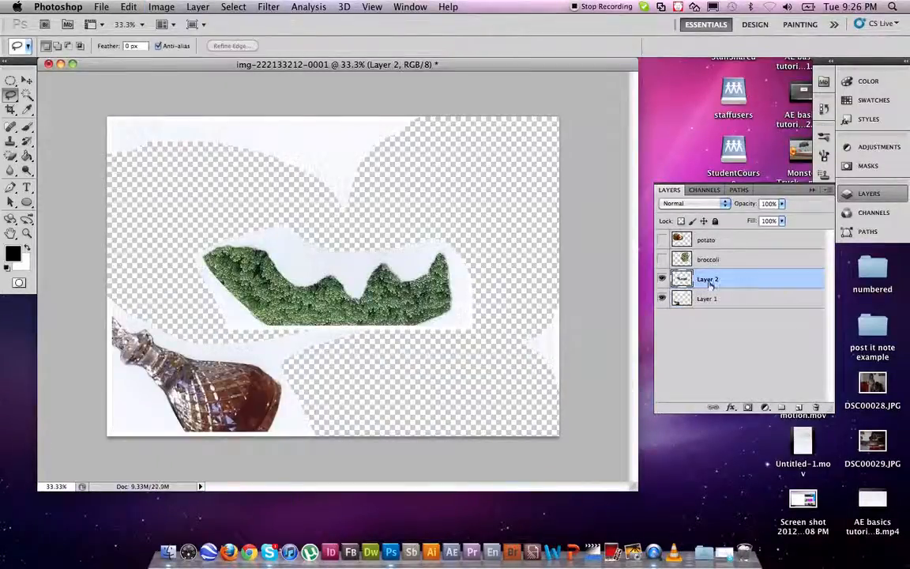
pyautogui.doubleClick(747, 281)
pyautogui.click(592, 155)
pyautogui.doubleClick(766, 281)
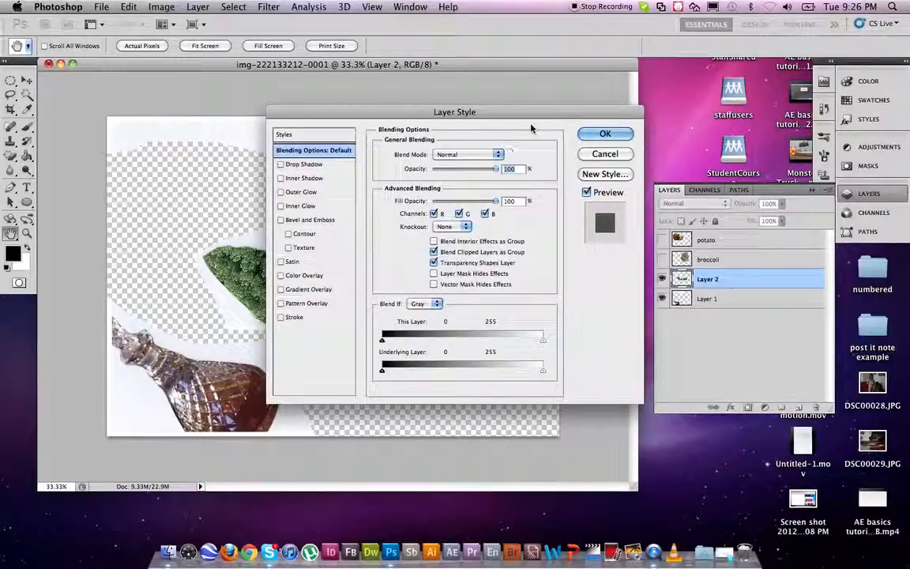
pyautogui.click(604, 135)
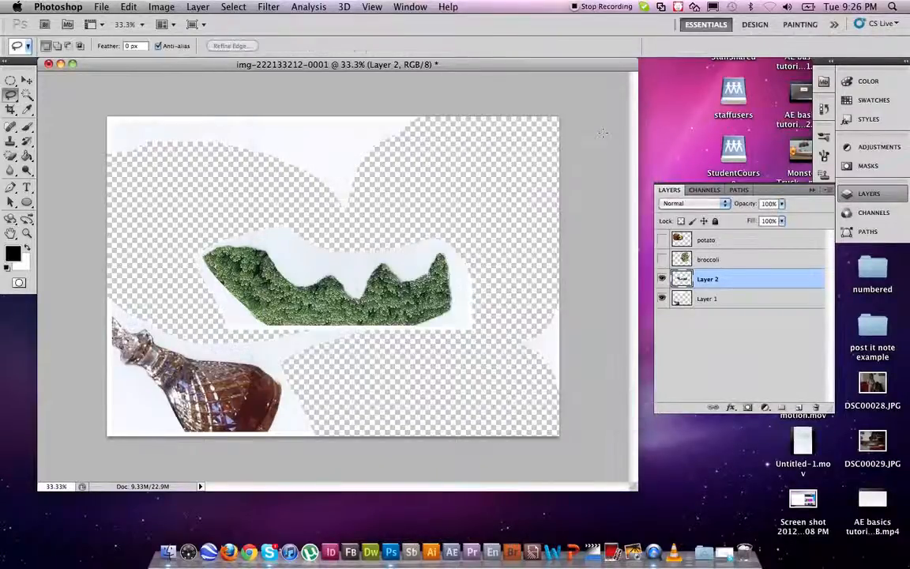
# Step: Rename the layer holding the jagged green piece "broccoli 2" and hide it
pyautogui.doubleClick(709, 279)
pyautogui.doubleClick(708, 282)
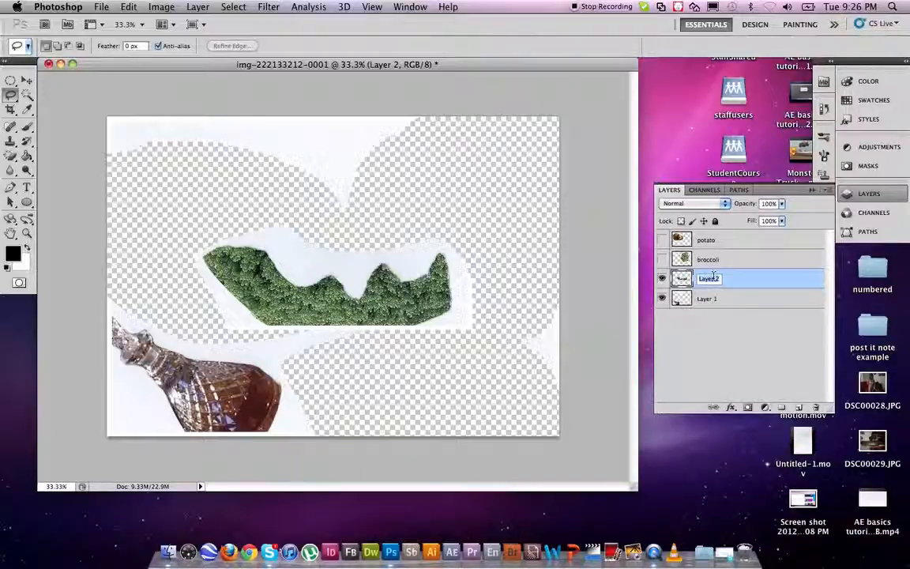
pyautogui.write('fry')
pyautogui.write('ccoli')
pyautogui.write('li')
pyautogui.press('Return')
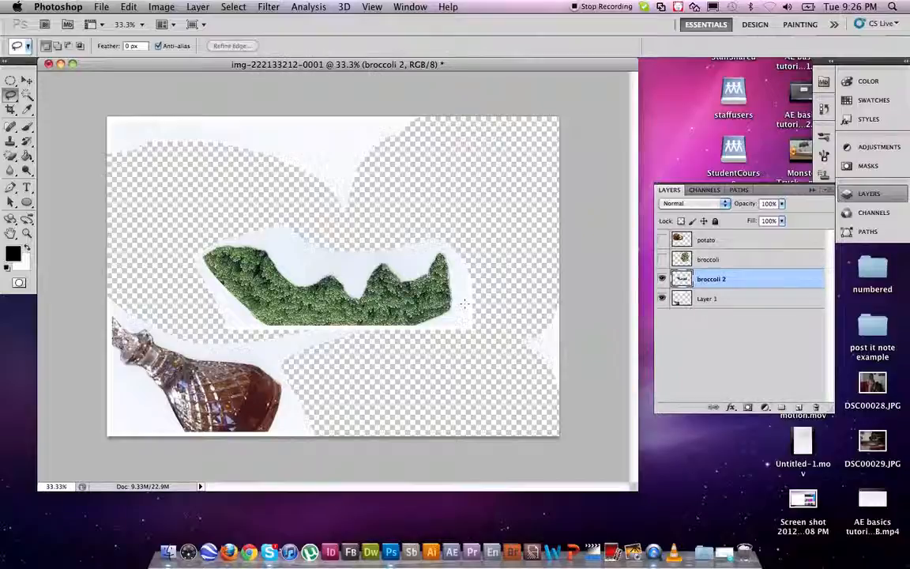
pyautogui.click(662, 279)
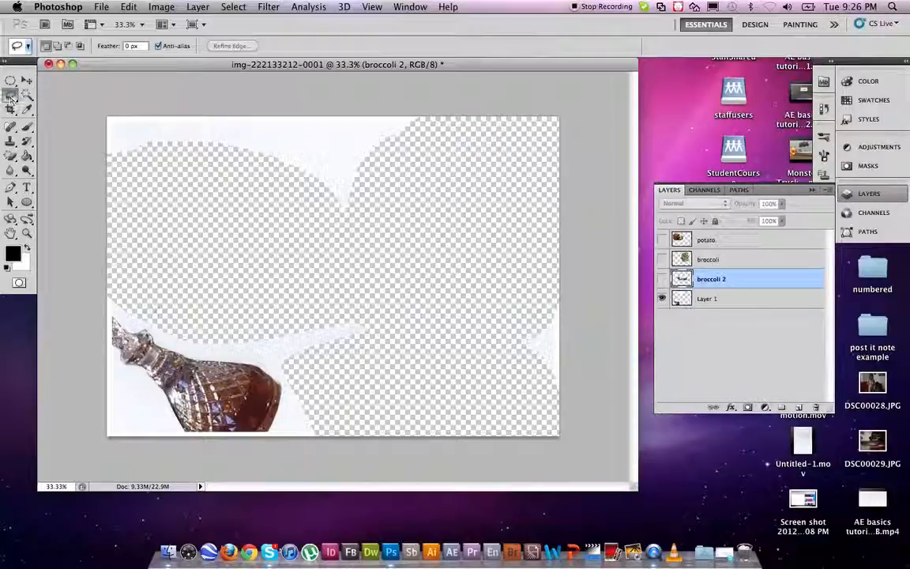
# Step: Draw a freehand Lasso selection around the brown bottle piece and make Layer 1 the active layer
pyautogui.moveTo(141, 295)
pyautogui.mouseDown()
pyautogui.moveTo(99, 395)
pyautogui.moveTo(221, 394)
pyautogui.moveTo(332, 344)
pyautogui.moveTo(366, 366)
pyautogui.moveTo(154, 290)
pyautogui.moveTo(126, 291)
pyautogui.moveTo(111, 273)
pyautogui.moveTo(111, 297)
pyautogui.mouseUp()
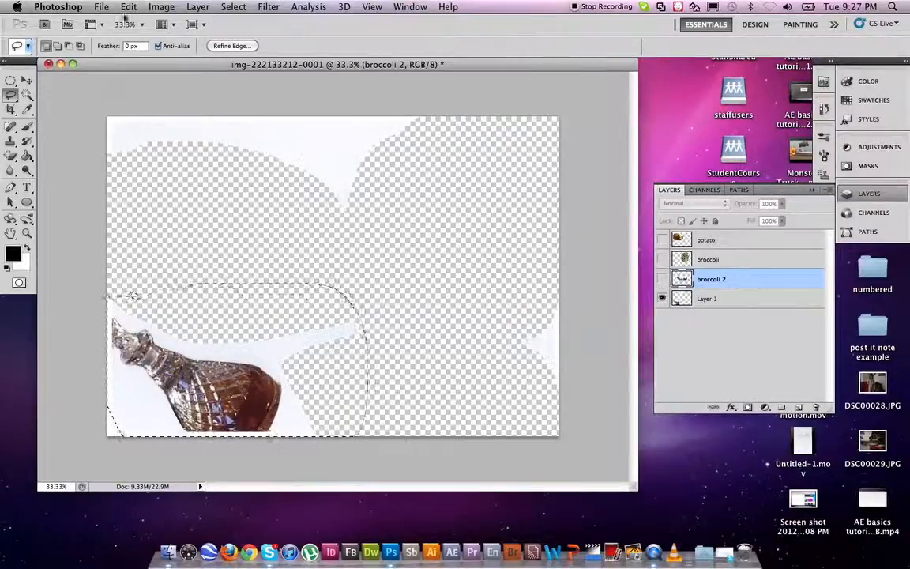
pyautogui.click(128, 7)
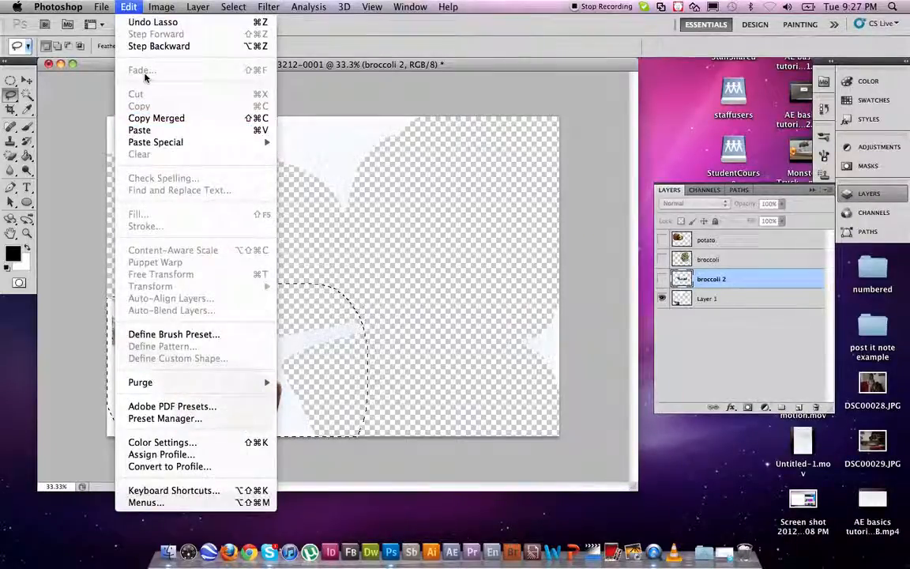
pyautogui.click(370, 294)
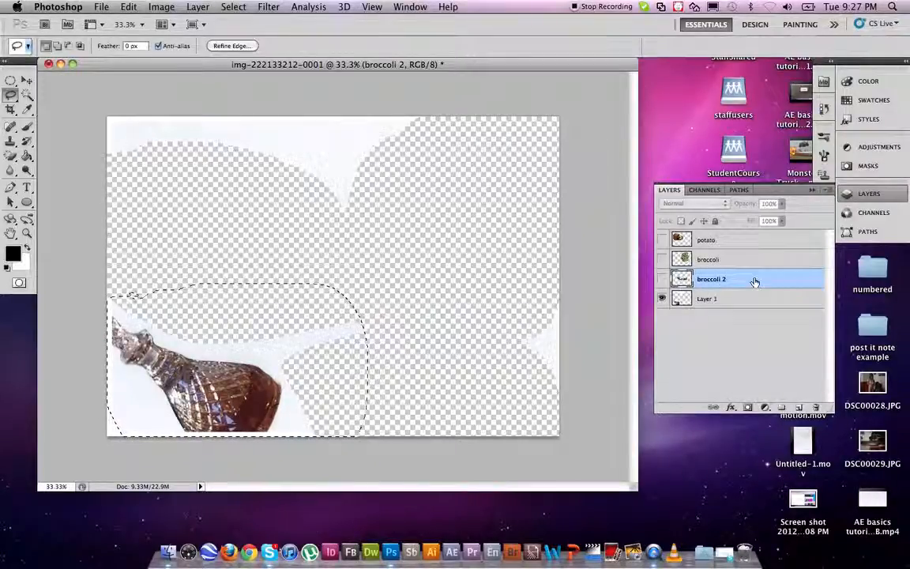
pyautogui.click(733, 306)
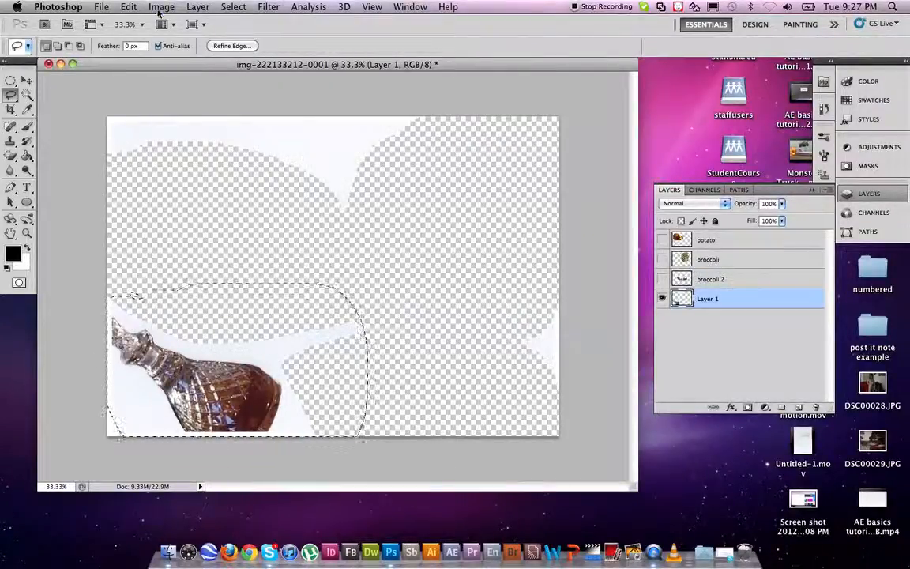
# Step: Cut the selected bottle piece from Layer 1 and paste it onto its own layer
pyautogui.click(128, 6)
pyautogui.click(125, 90)
pyautogui.click(128, 6)
pyautogui.click(130, 128)
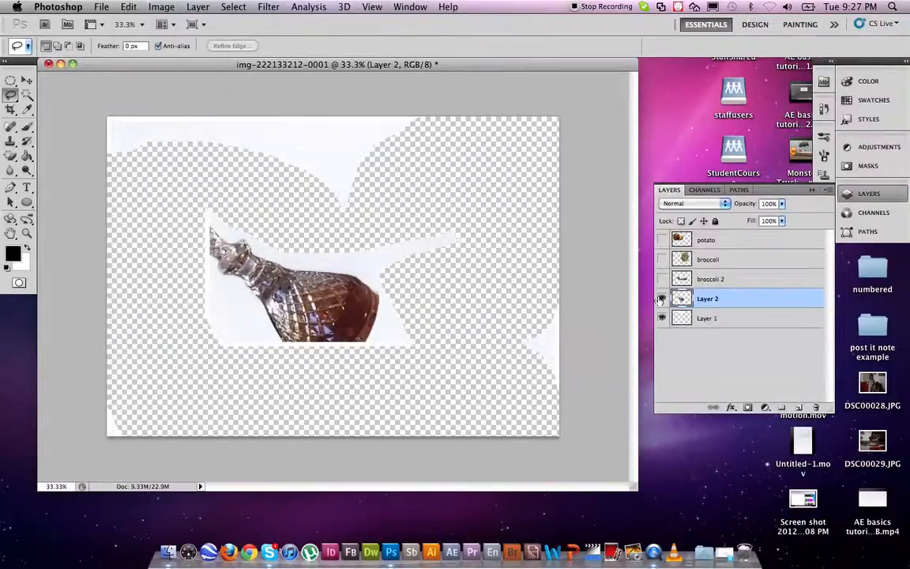
# Step: Rename the layer holding the pasted bottle piece "bottle" and hide it
pyautogui.doubleClick(676, 299)
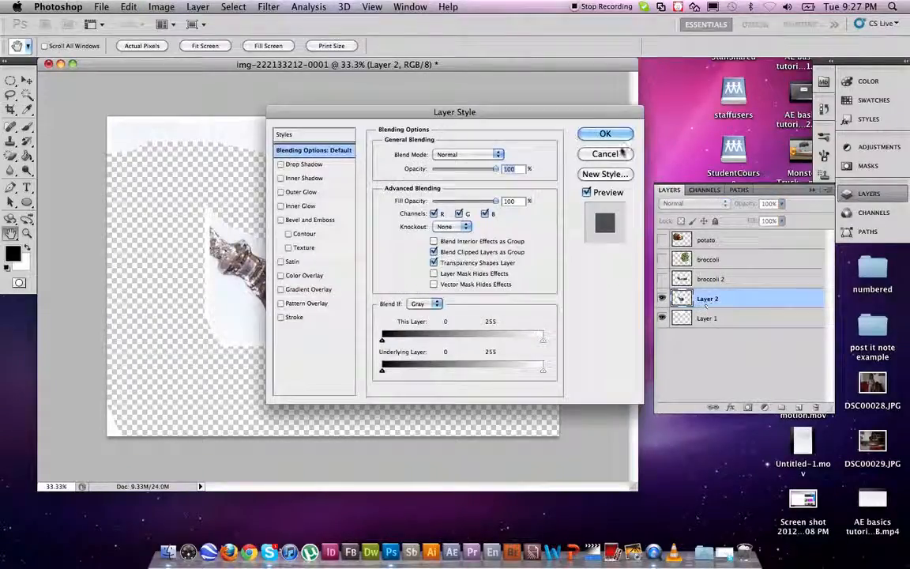
pyautogui.click(620, 153)
pyautogui.doubleClick(706, 298)
pyautogui.write('b')
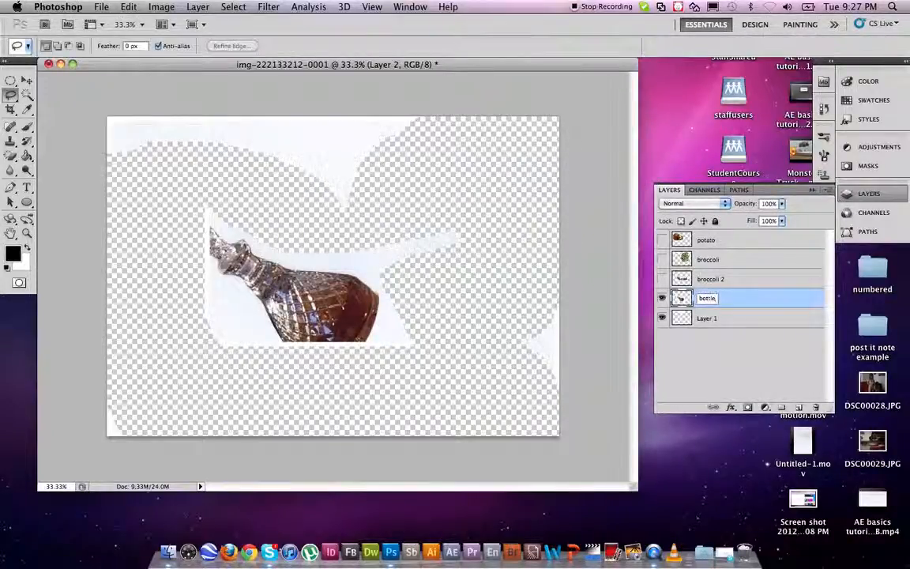
pyautogui.write('ottle')
pyautogui.press('Return')
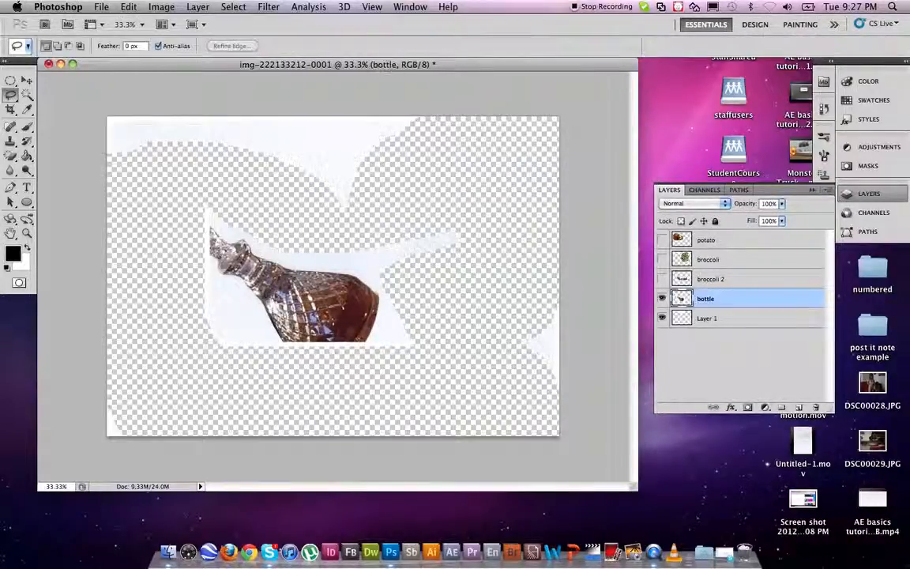
pyautogui.doubleClick(706, 300)
pyautogui.click(662, 299)
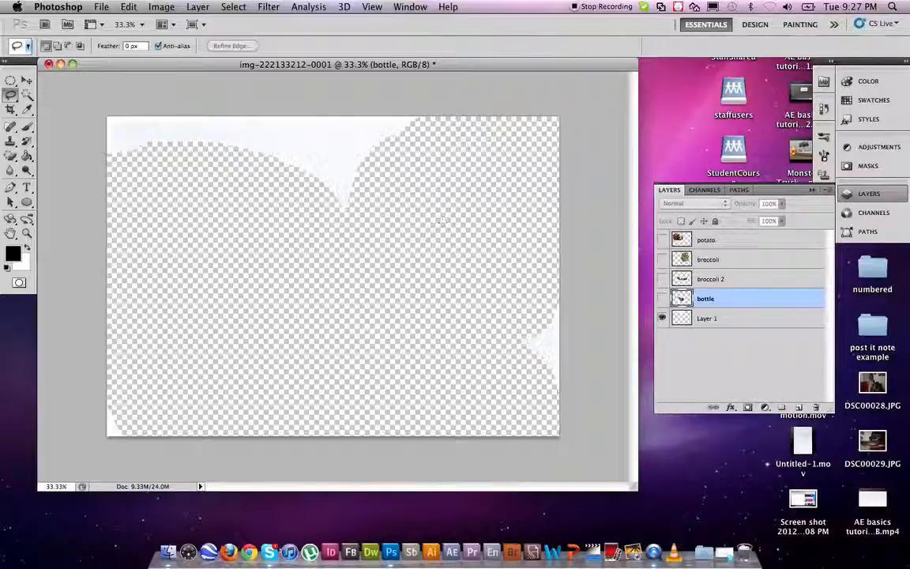
# Step: Select everything on Layer 1 and delete the leftover white paper scraps
pyautogui.click(739, 318)
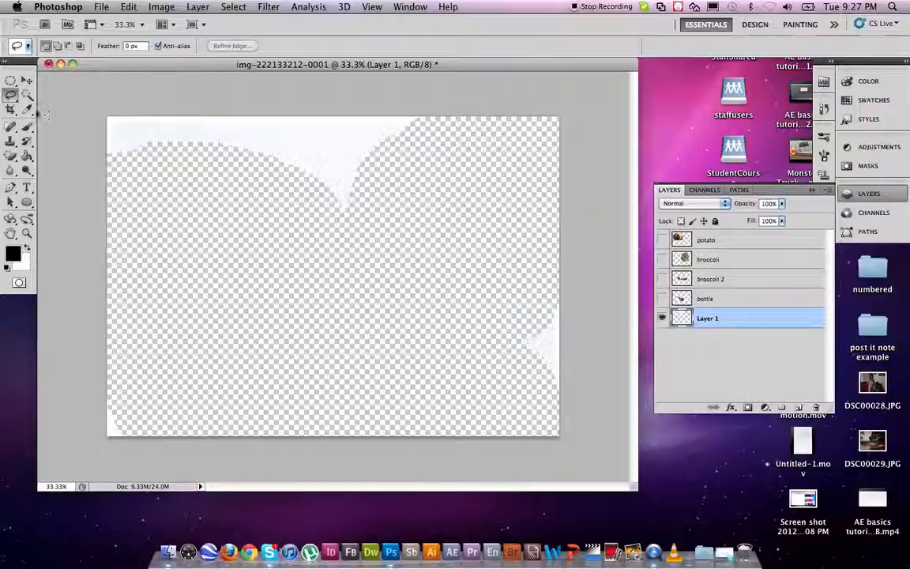
pyautogui.click(233, 8)
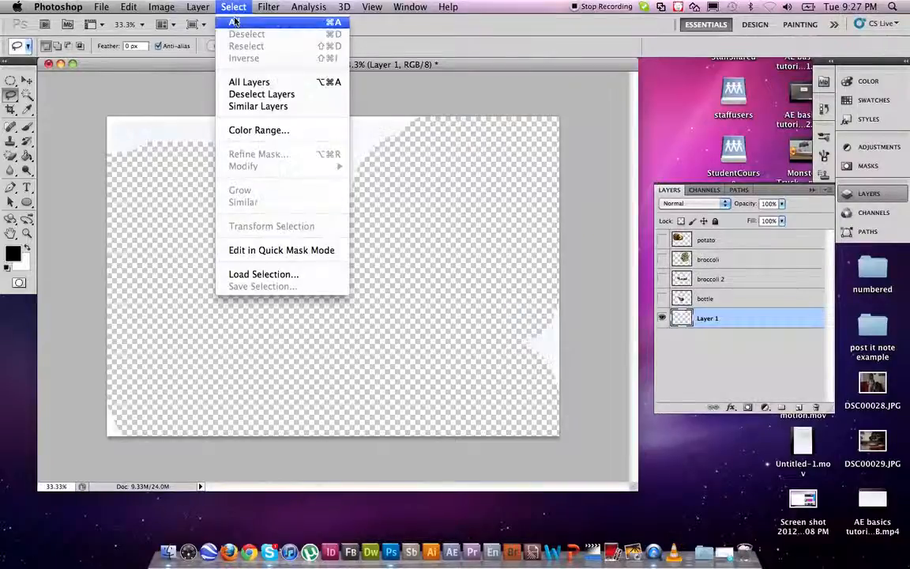
pyautogui.click(234, 21)
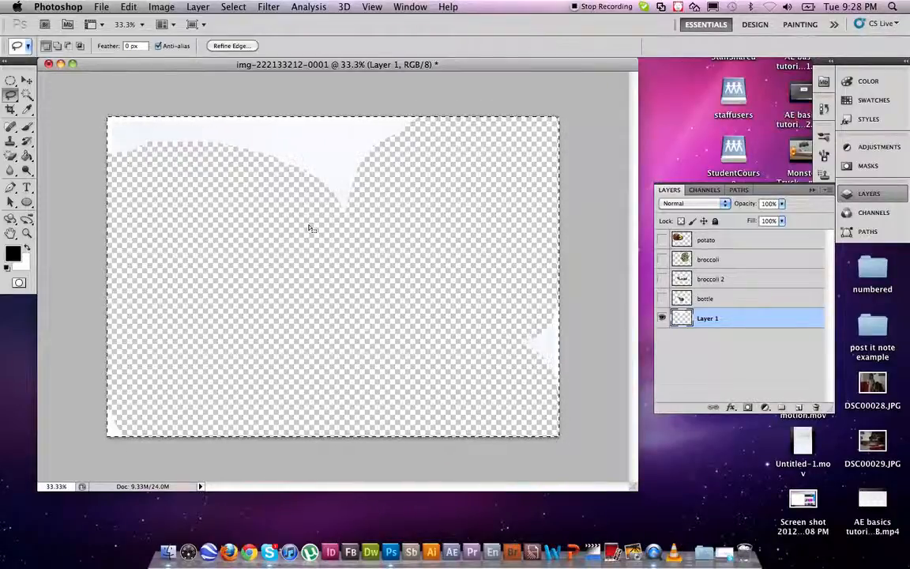
pyautogui.press('Delete')
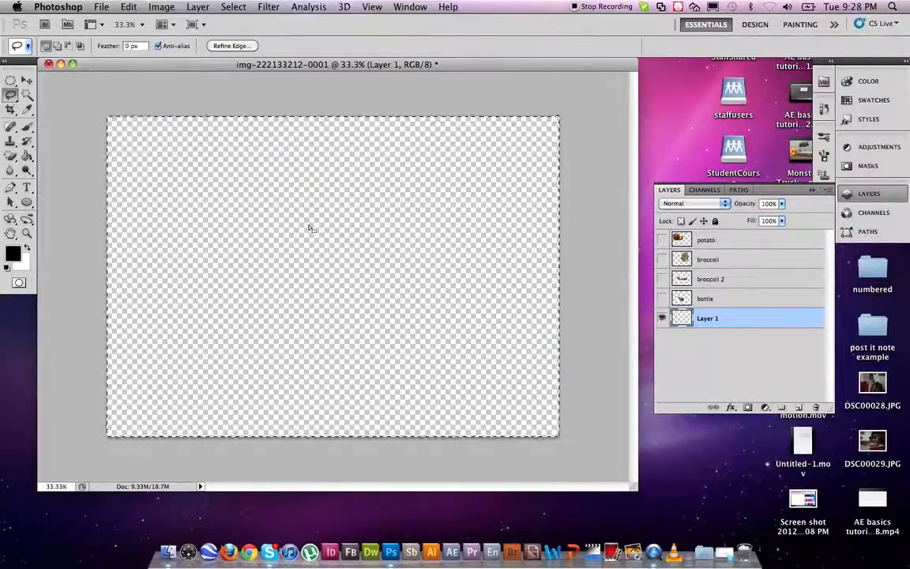
pyautogui.click(232, 7)
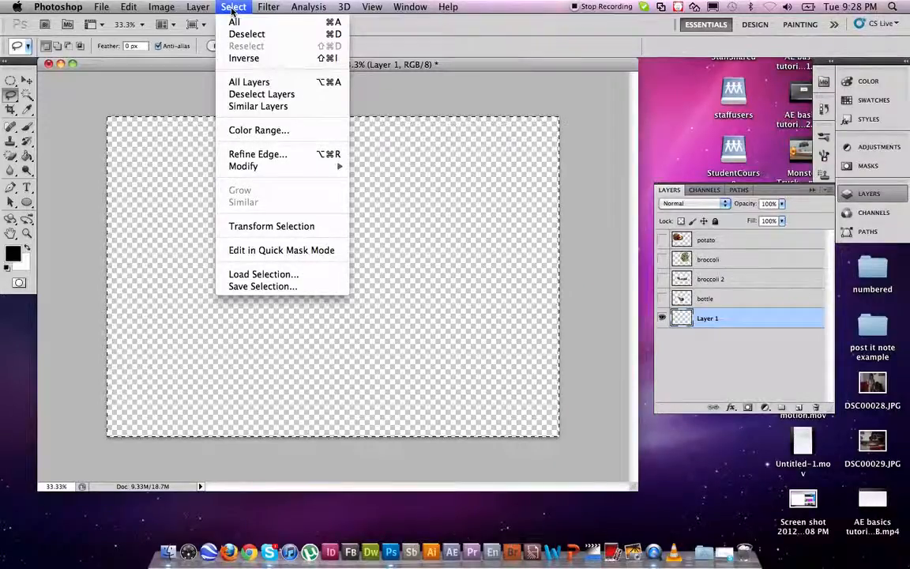
pyautogui.moveTo(202, 10)
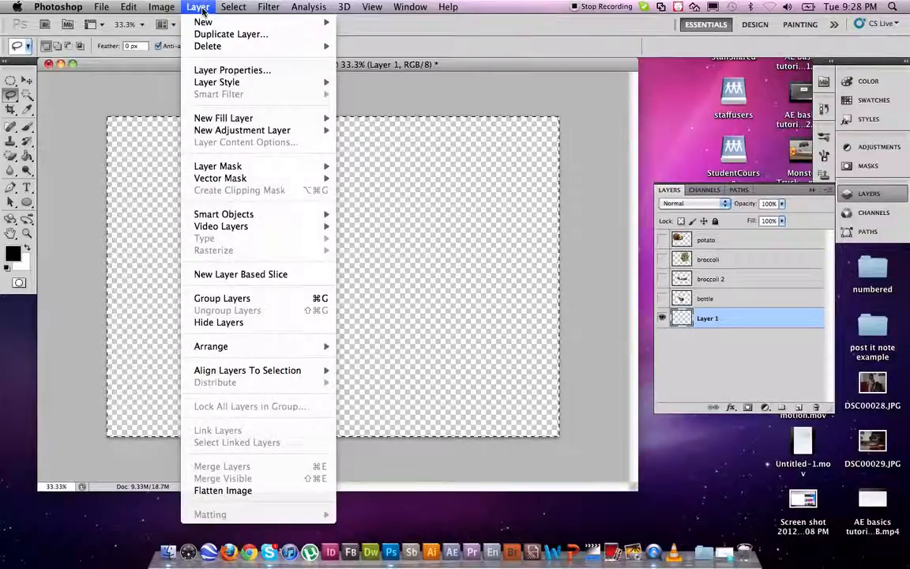
pyautogui.moveTo(164, 9)
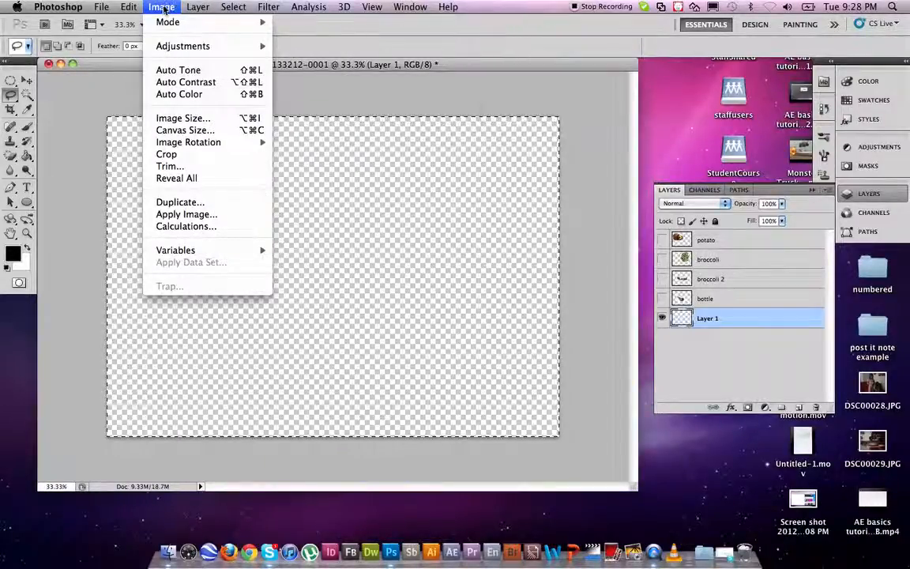
pyautogui.click(569, 22)
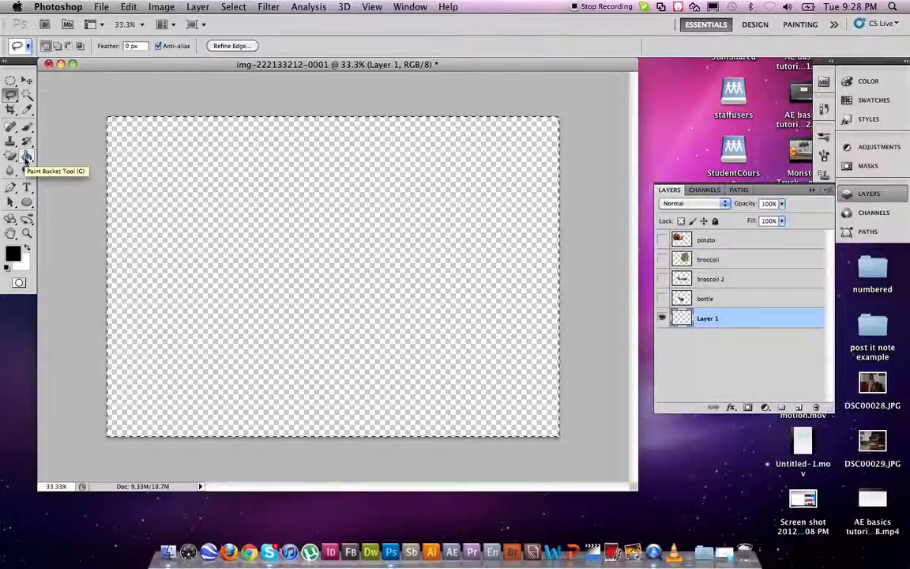
# Step: Deselect the canvas and fill the emptied Layer 1 with the black foreground color using the Paint Bucket tool
pyautogui.click(232, 8)
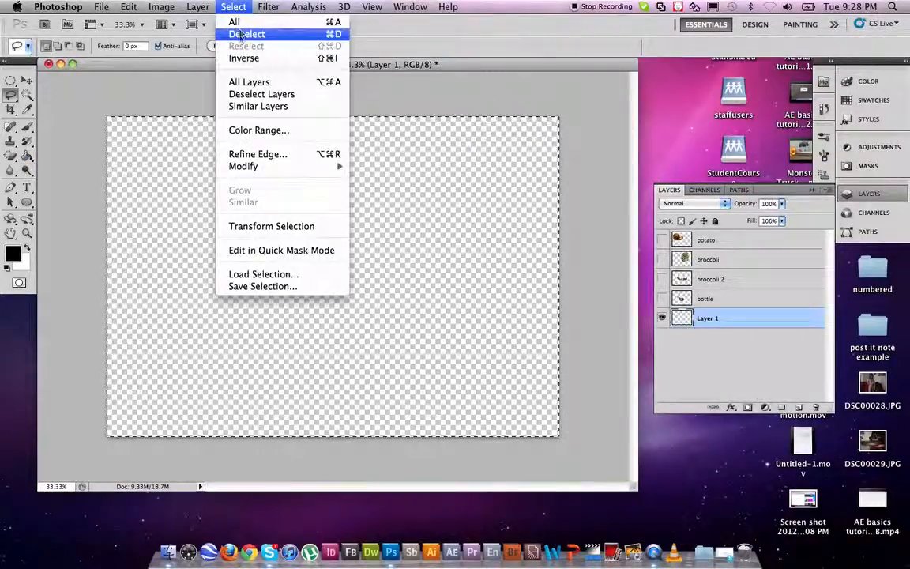
pyautogui.click(241, 35)
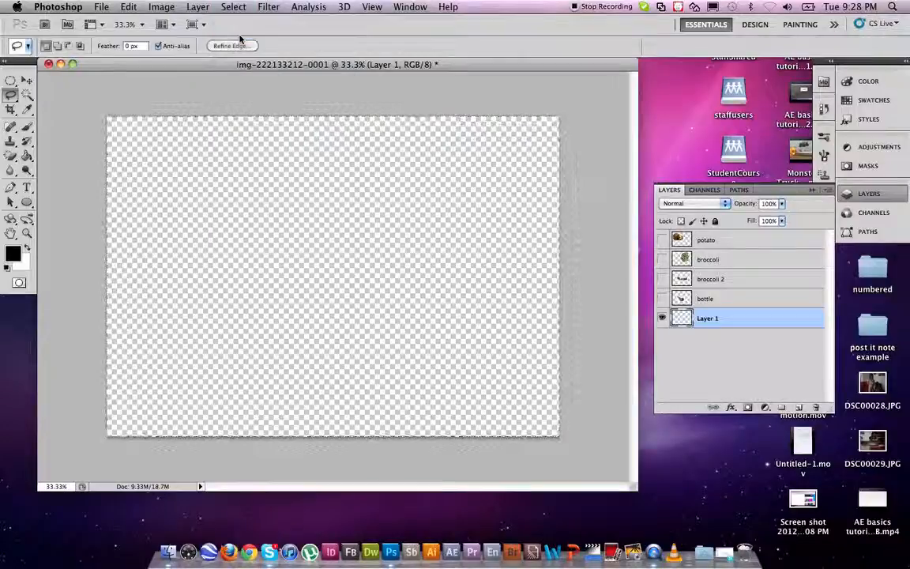
pyautogui.click(26, 157)
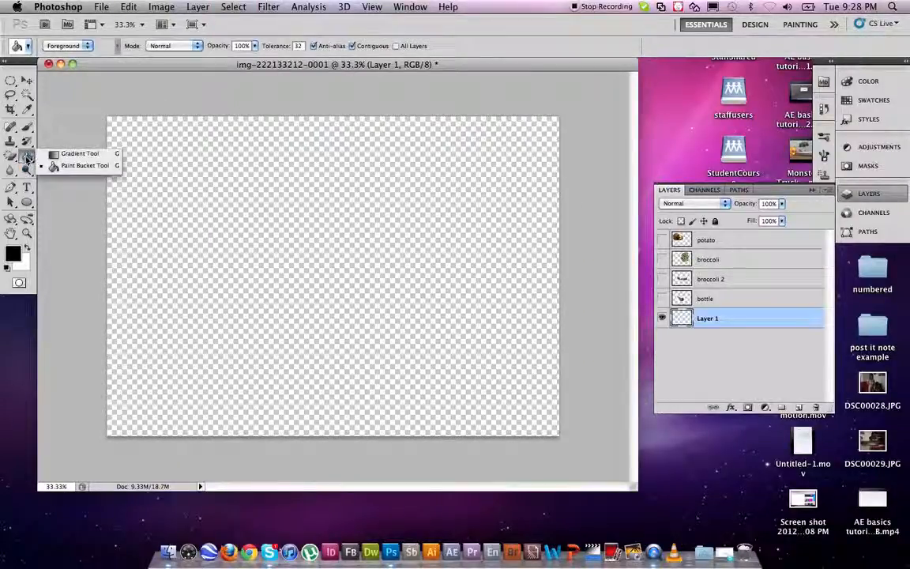
pyautogui.click(77, 153)
pyautogui.click(27, 158)
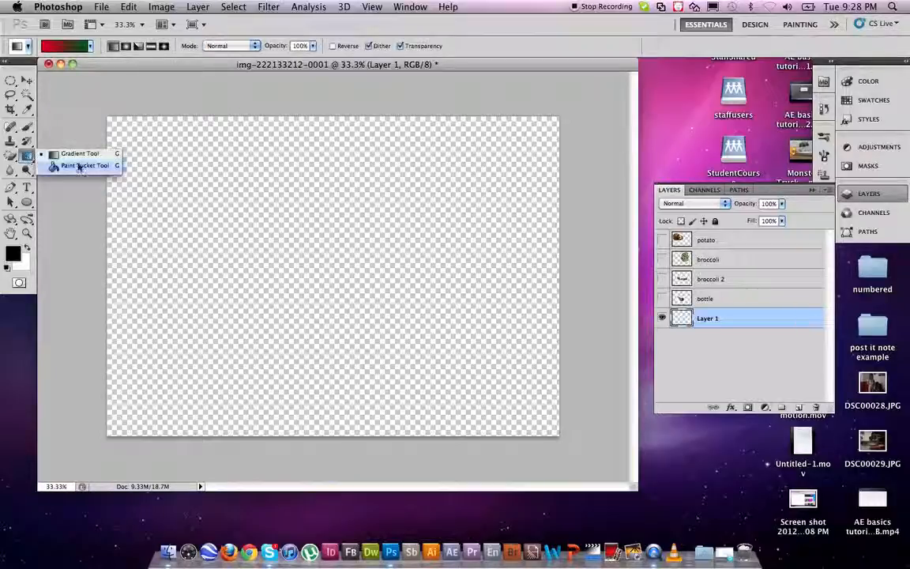
pyautogui.click(79, 166)
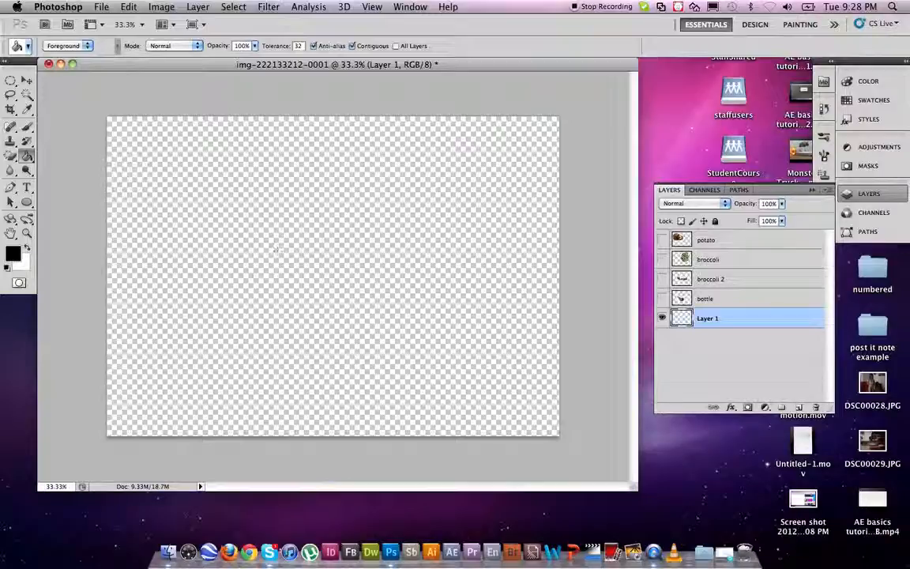
pyautogui.click(240, 277)
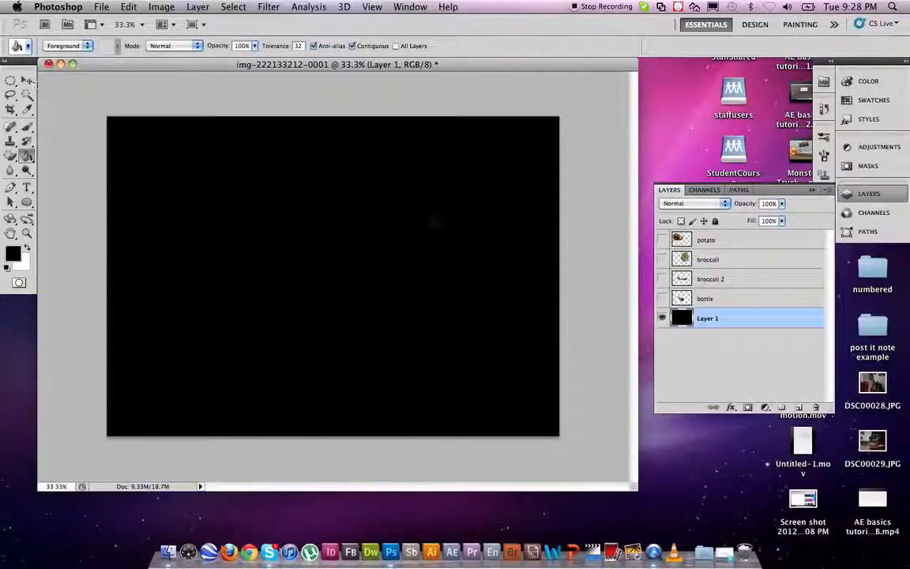
# Step: Make the bottle, broccoli 2, broccoli and potato layers visible again above the black background
pyautogui.click(661, 297)
pyautogui.click(662, 278)
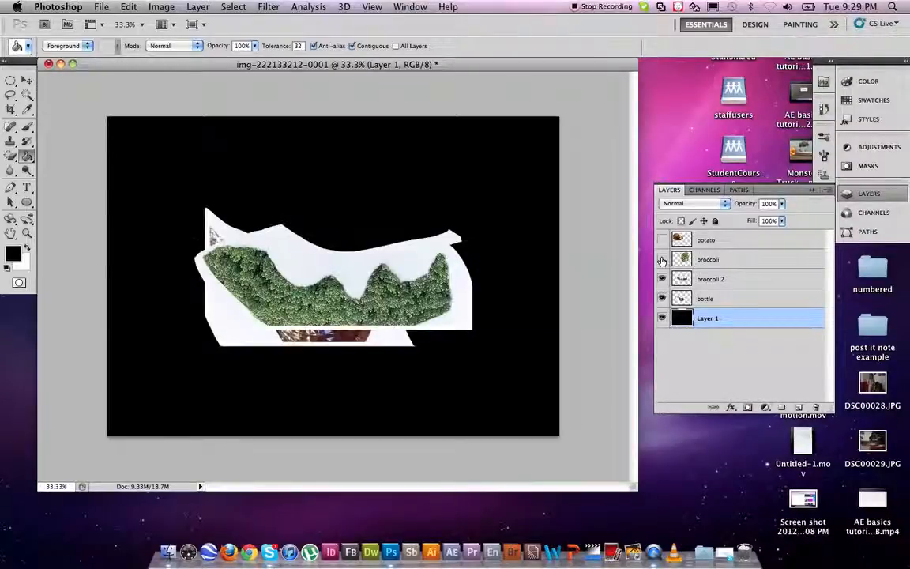
pyautogui.click(662, 259)
pyautogui.click(662, 240)
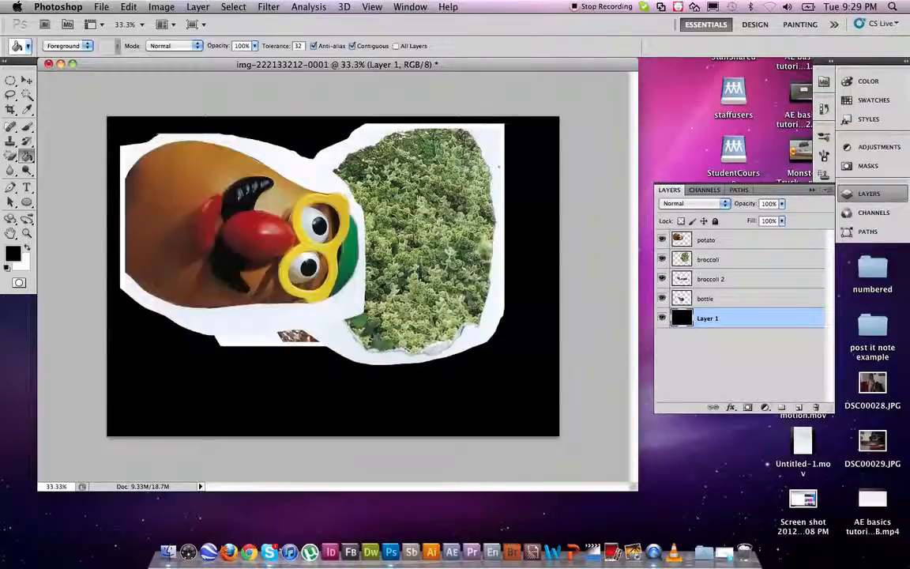
# Step: Use the Move tool to reposition the potato at the canvas's lower right and shift the broccoli 2 piece slightly upward
pyautogui.click(26, 80)
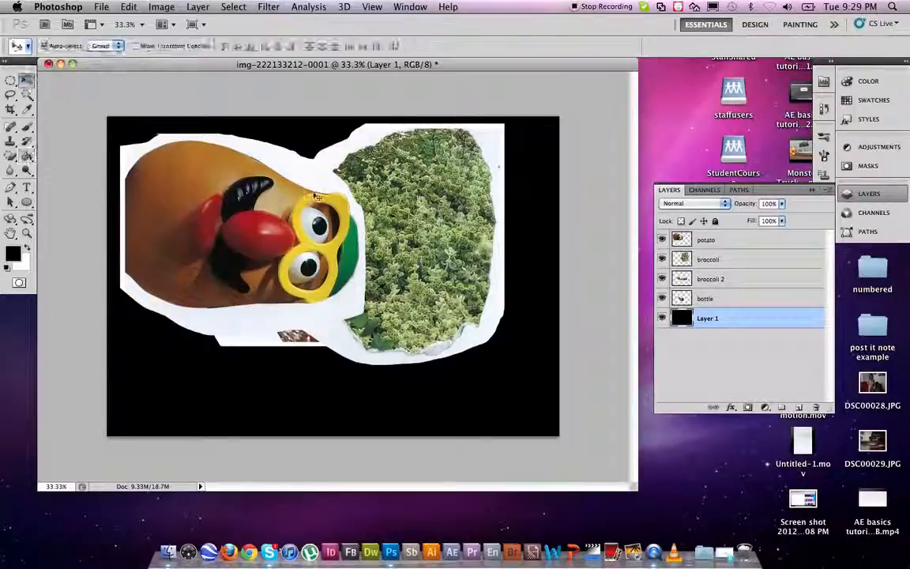
pyautogui.moveTo(271, 246); pyautogui.dragTo(375, 302)
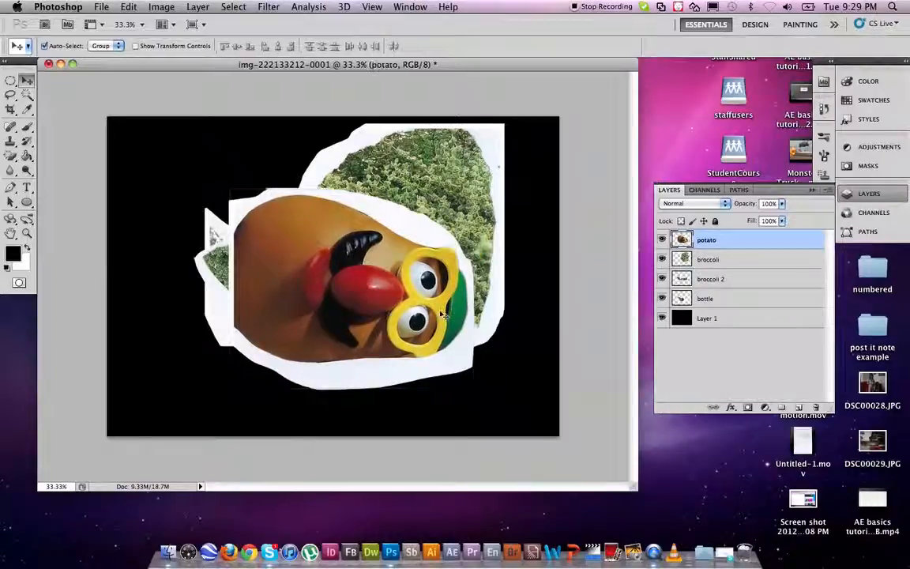
pyautogui.moveTo(420, 268); pyautogui.dragTo(509, 285)
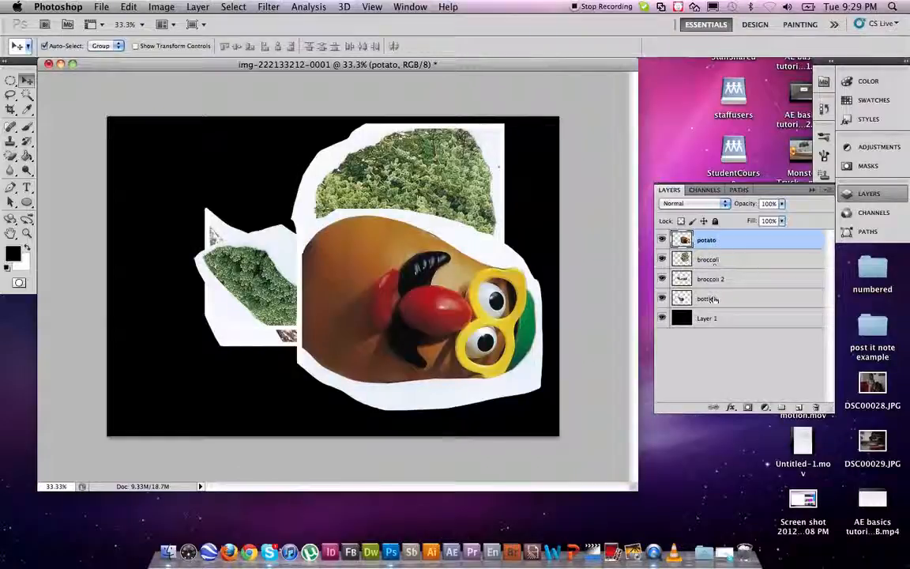
pyautogui.moveTo(370, 246); pyautogui.dragTo(438, 248)
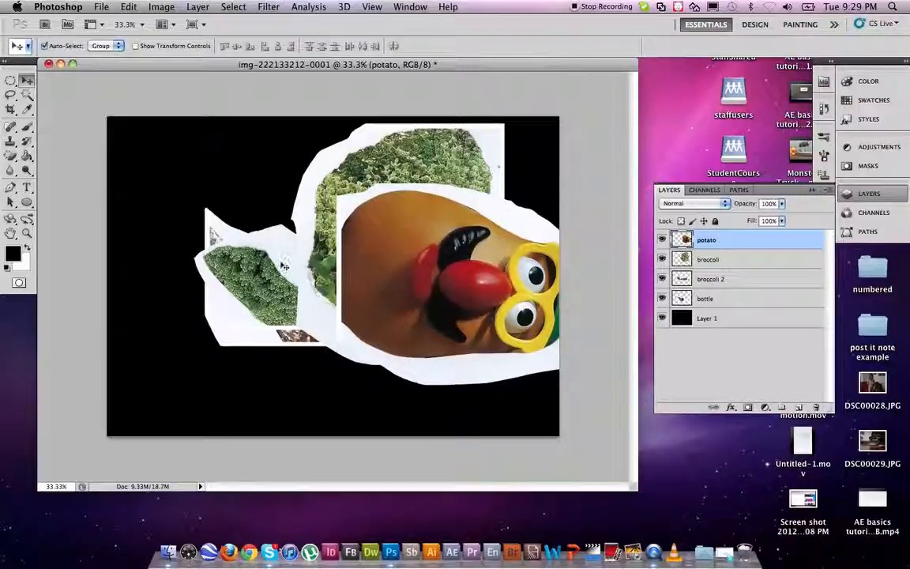
pyautogui.moveTo(291, 263); pyautogui.dragTo(288, 208)
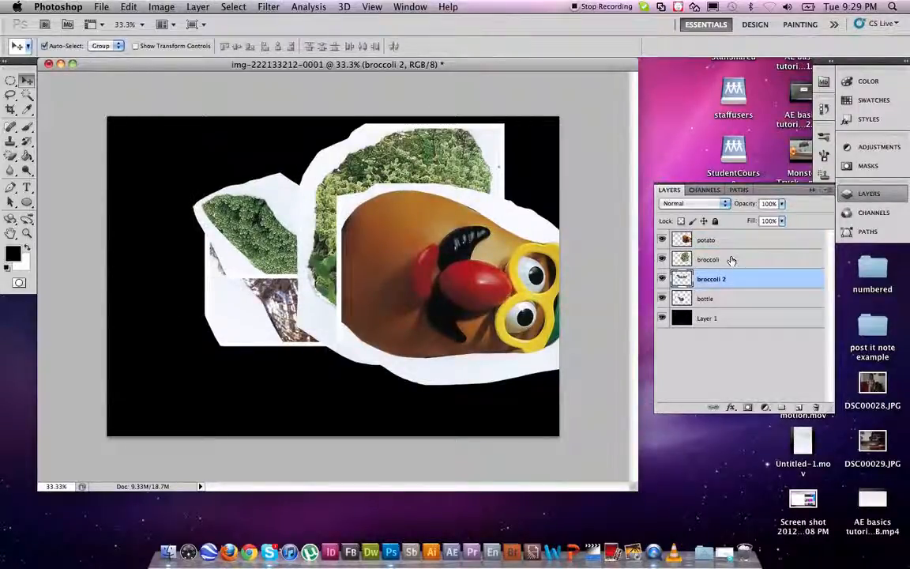
pyautogui.moveTo(456, 288); pyautogui.dragTo(409, 362)
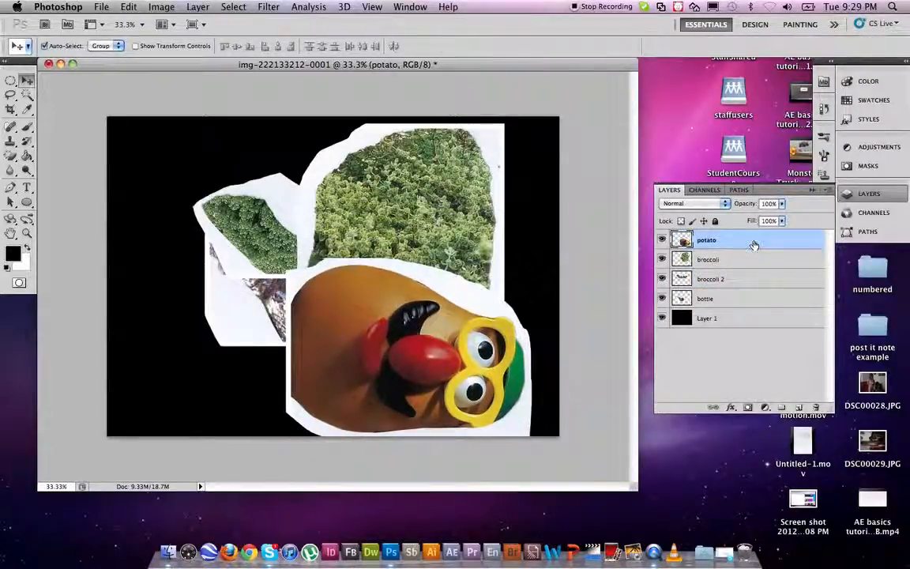
# Step: Reorder the potato layer beneath the broccoli layer, and return it to the top of the layer stack
pyautogui.moveTo(754, 244); pyautogui.dragTo(754, 269)
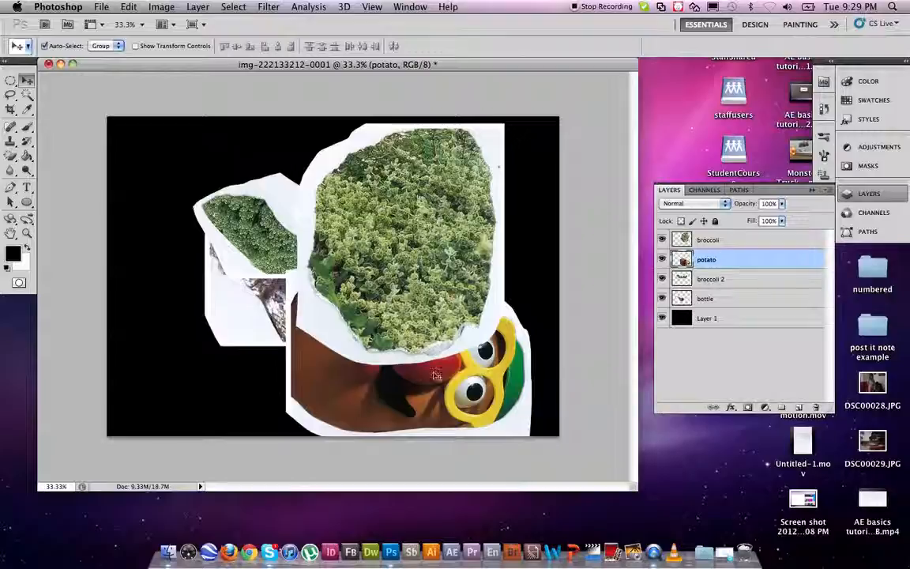
pyautogui.moveTo(736, 259)
pyautogui.mouseDown()
pyautogui.moveTo(736, 285)
pyautogui.moveTo(735, 240)
pyautogui.mouseUp()
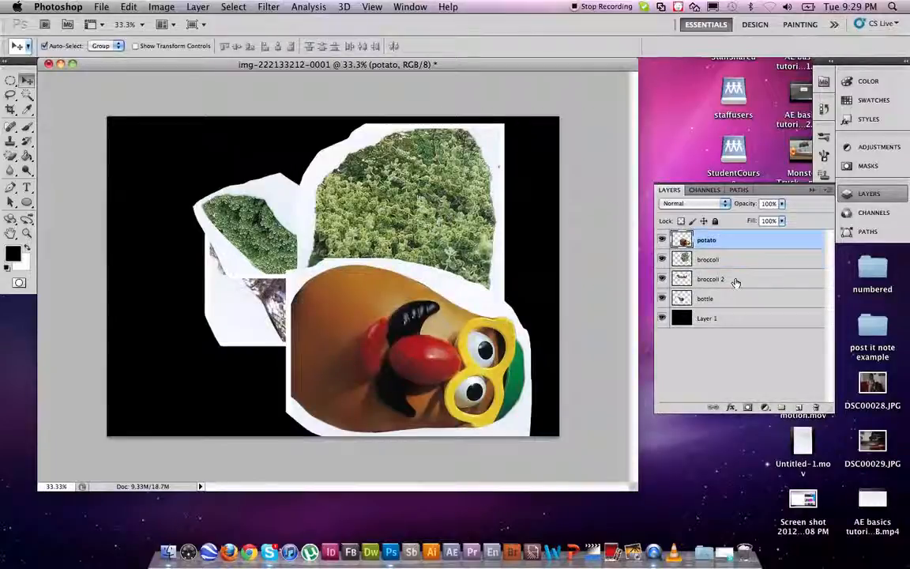
# Step: Move the potato piece toward the lower left of the canvas so it overlaps the lower edges of both broccoli pieces
pyautogui.moveTo(469, 366); pyautogui.dragTo(335, 345)
pyautogui.moveTo(319, 259); pyautogui.dragTo(331, 273)
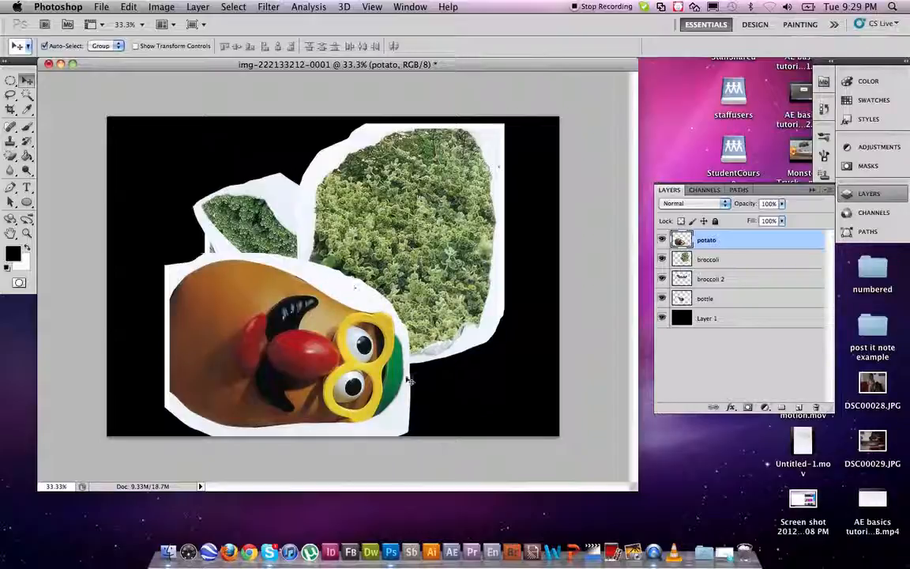
pyautogui.moveTo(333, 344); pyautogui.dragTo(360, 309)
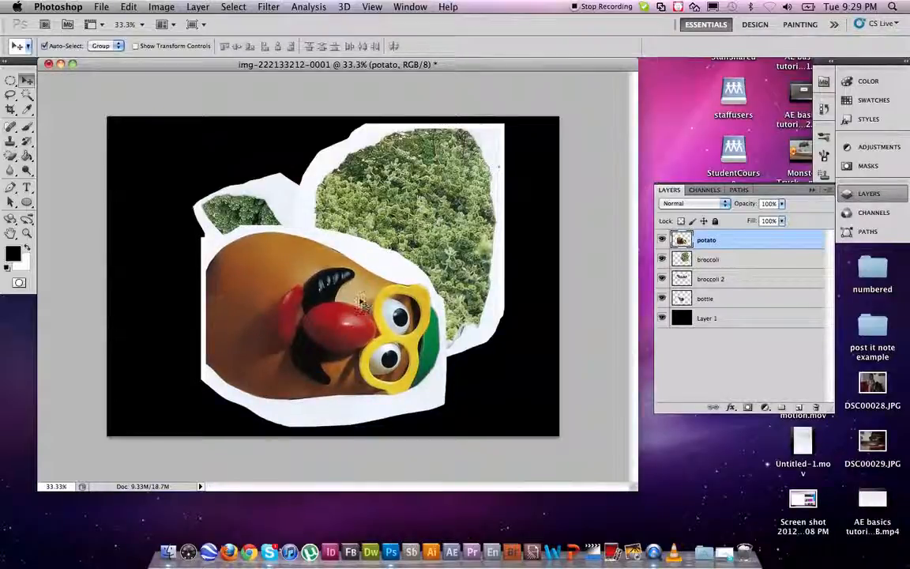